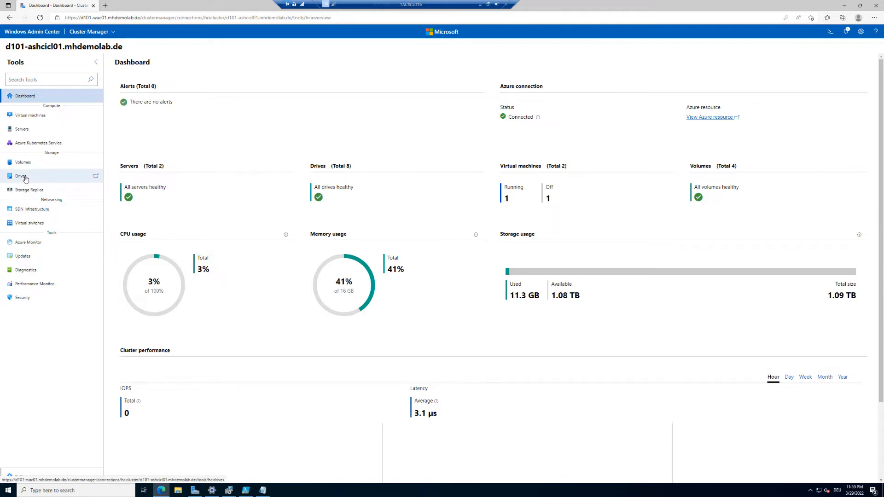
Step: Check the cluster's drive inventory, then open Azure Monitor showing both nodes Disconnected
click(26, 178)
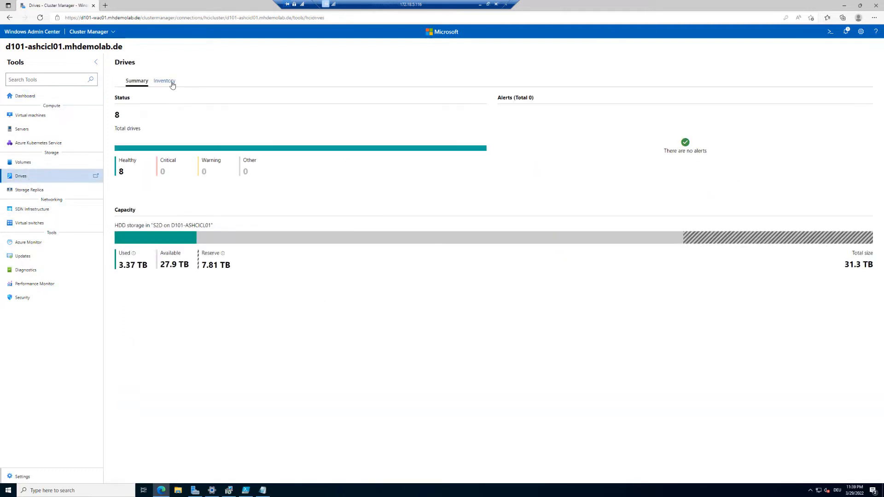
click(171, 83)
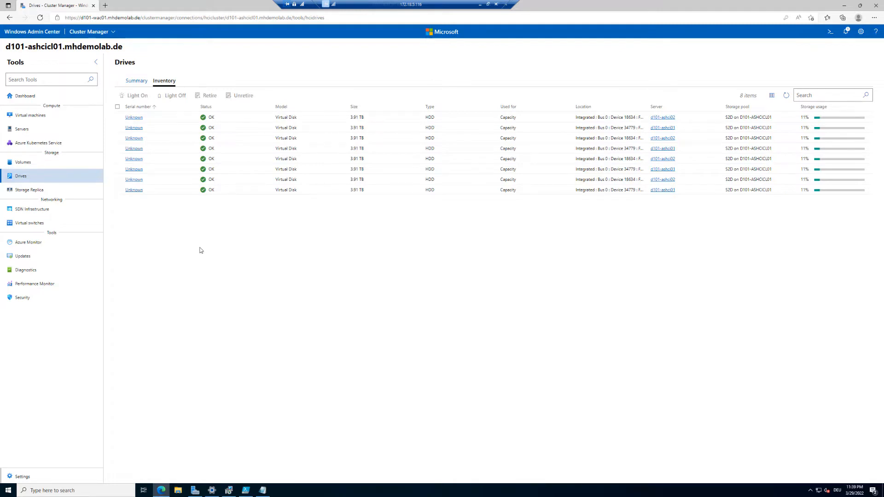
click(39, 245)
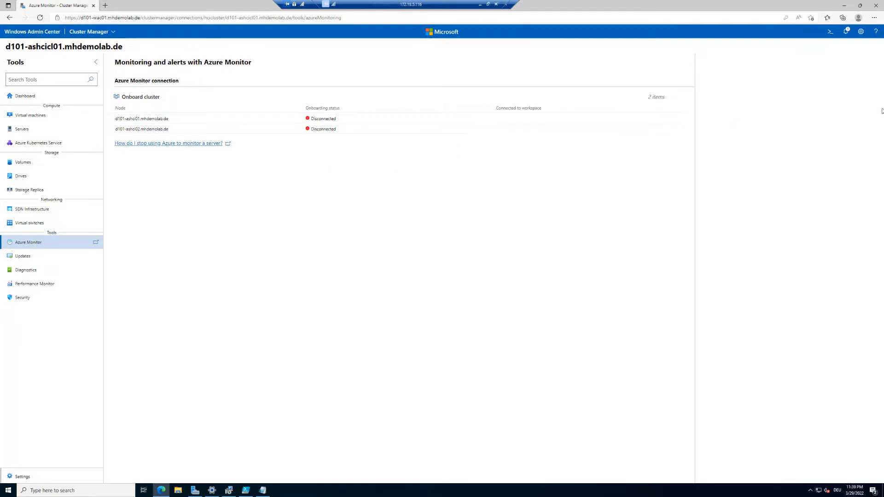
Step: Reconnect to the d101-ashcicl01.mhdemolab.de cluster from the All connections list
click(865, 31)
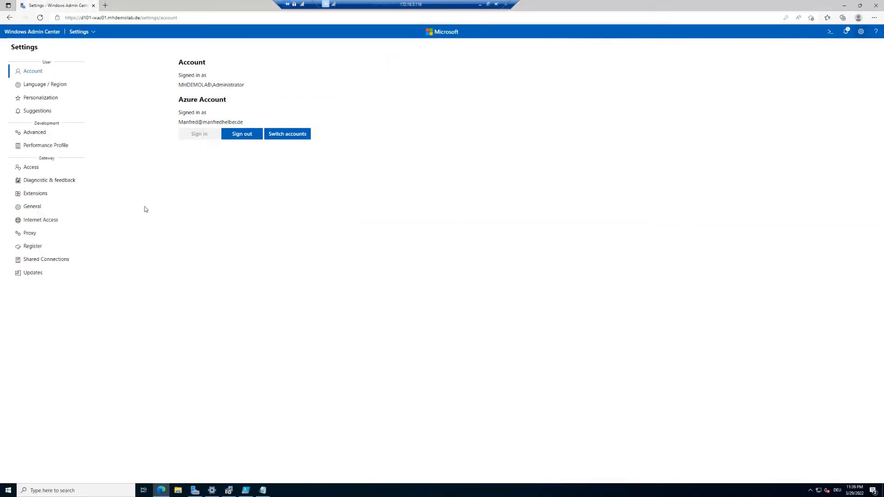
click(41, 33)
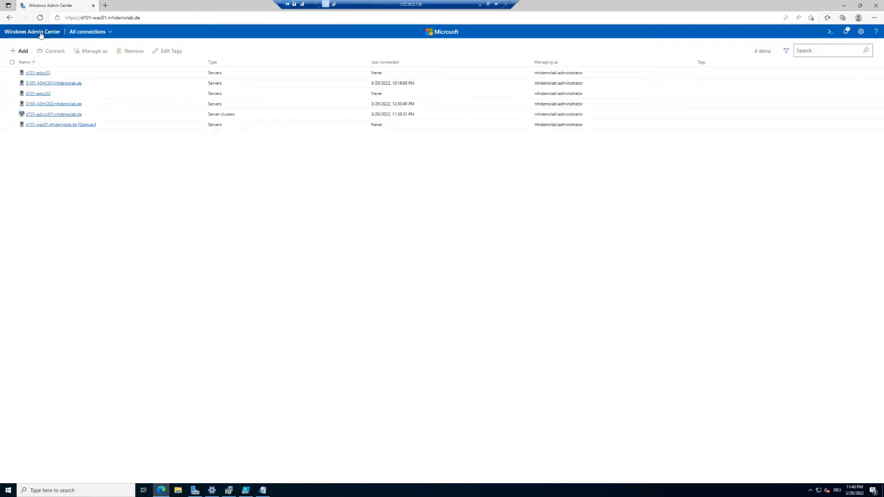
click(66, 114)
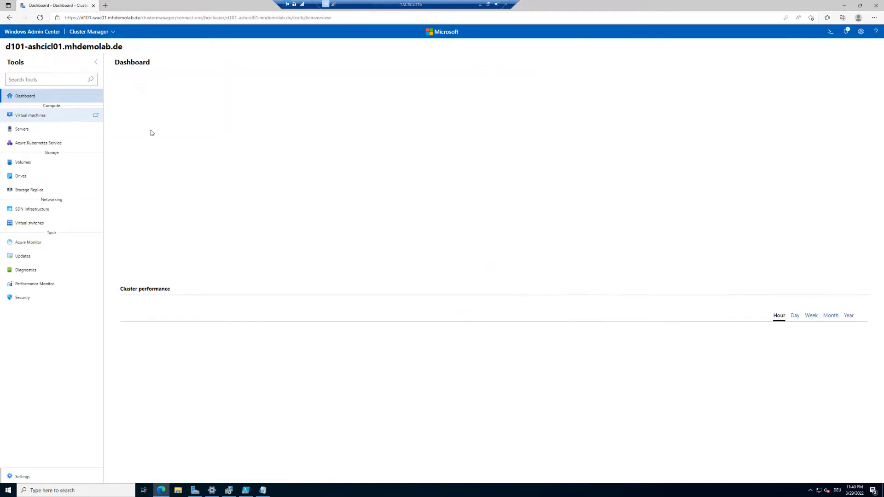
Step: Open the cluster's Azure Monitor tool to start the Azure Monitor setup
click(28, 243)
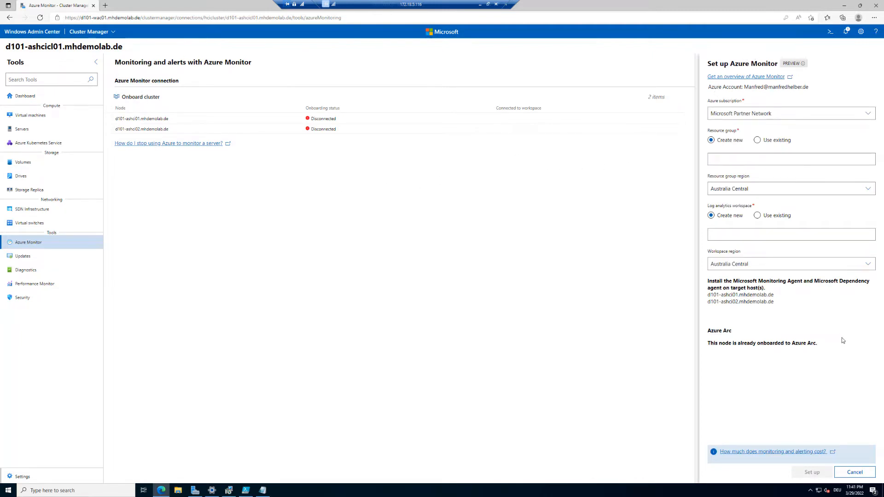
Step: Target the Microsoft Azure Sponsorship subscription and the existing resource group ASHCIRG
key(ctrl+1)
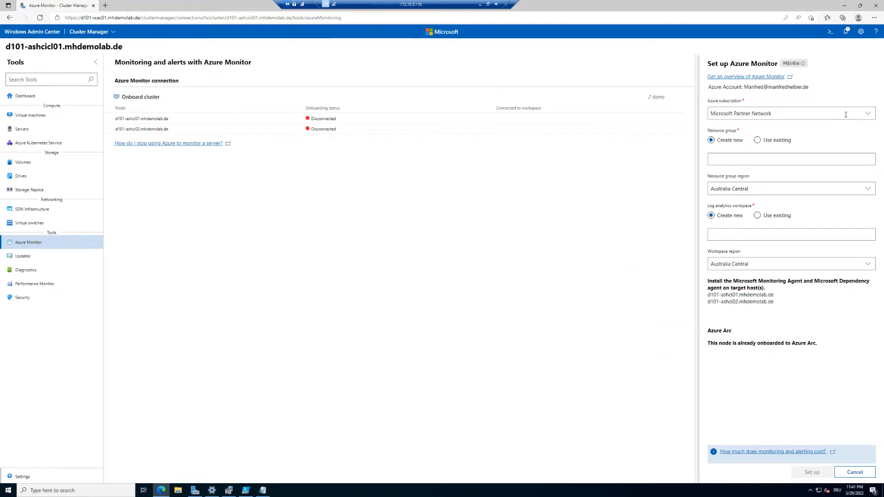
click(764, 117)
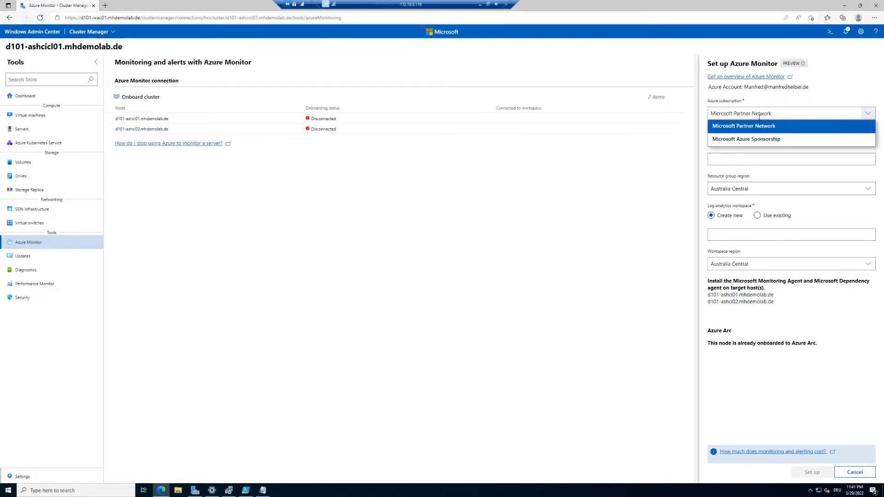
click(752, 139)
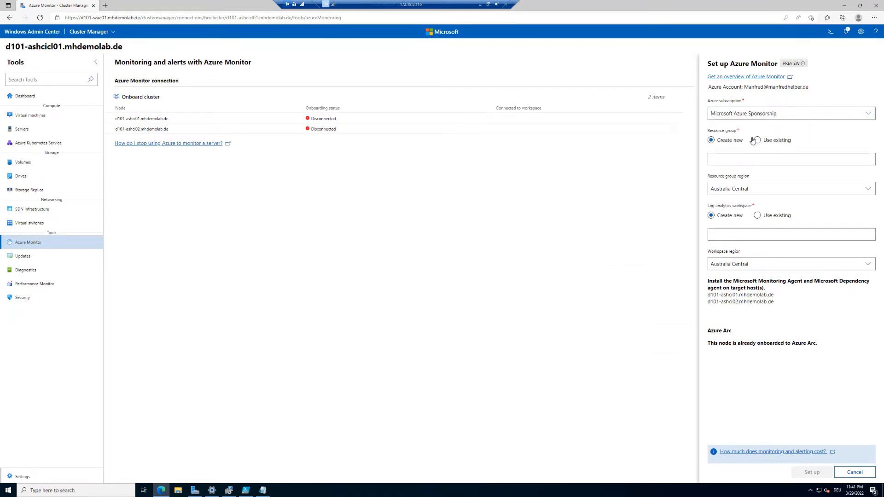
click(770, 143)
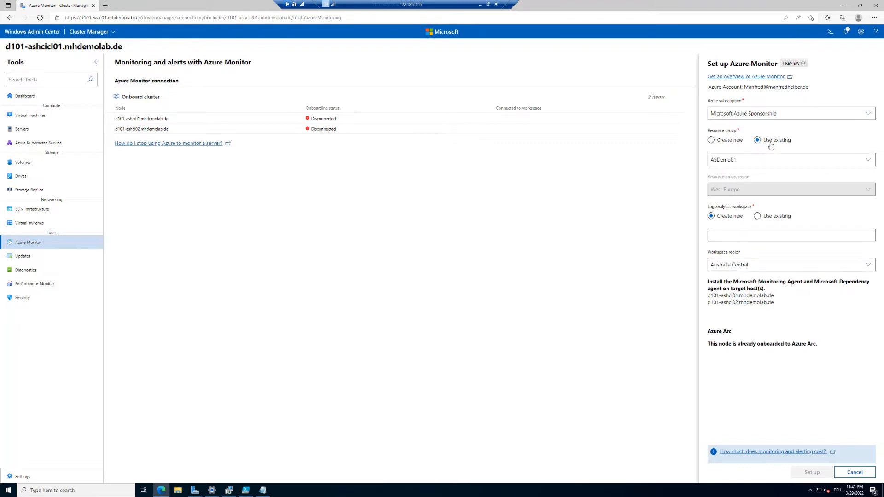
click(765, 159)
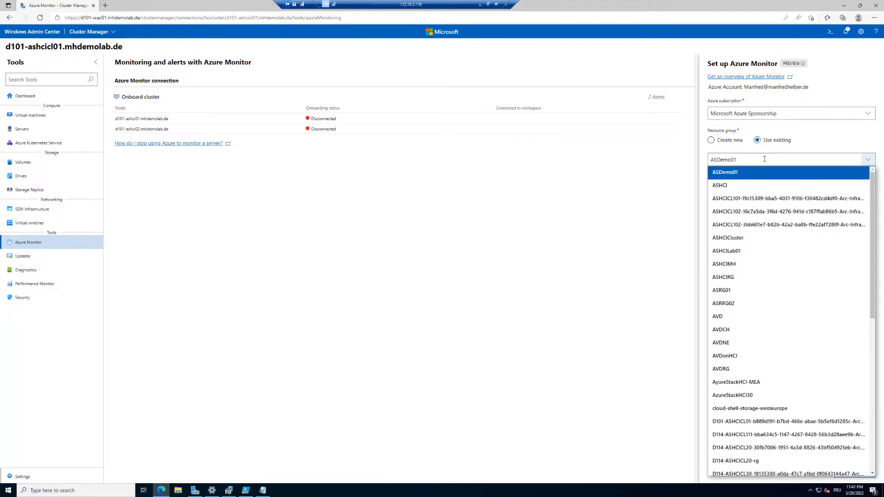
click(741, 278)
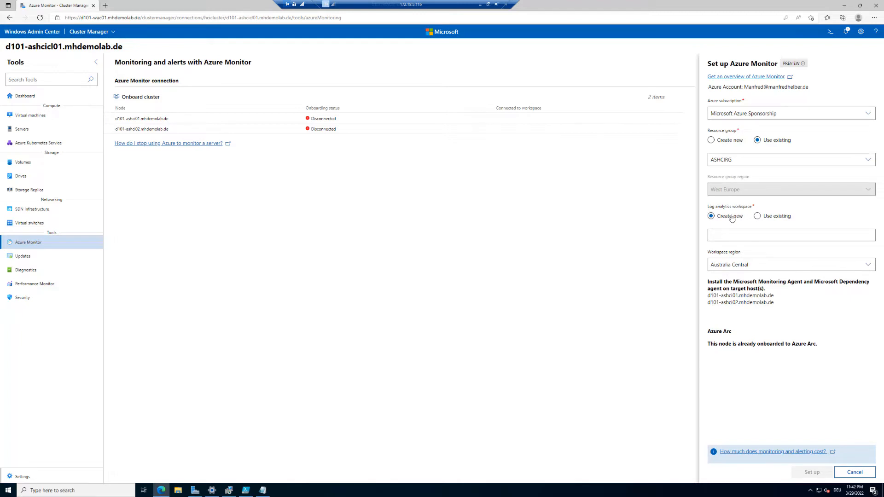
Step: Create a new Log Analytics workspace named ASHCILog01 in West Europe
click(758, 219)
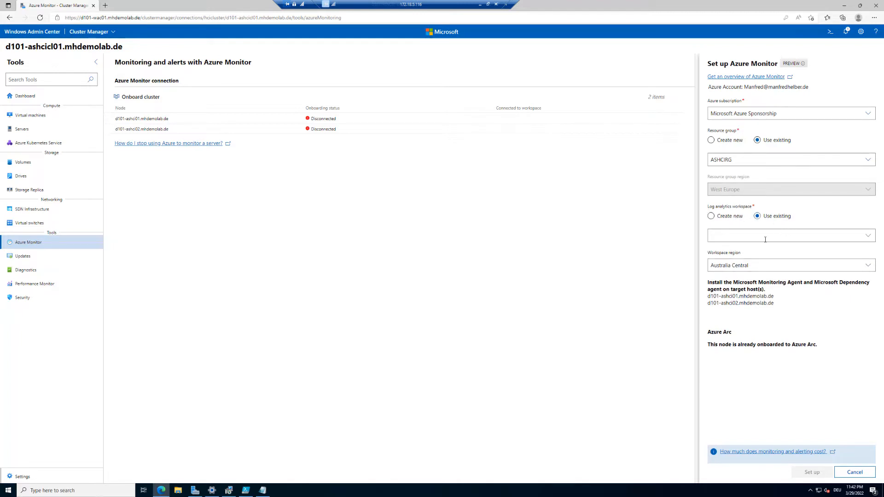
click(729, 219)
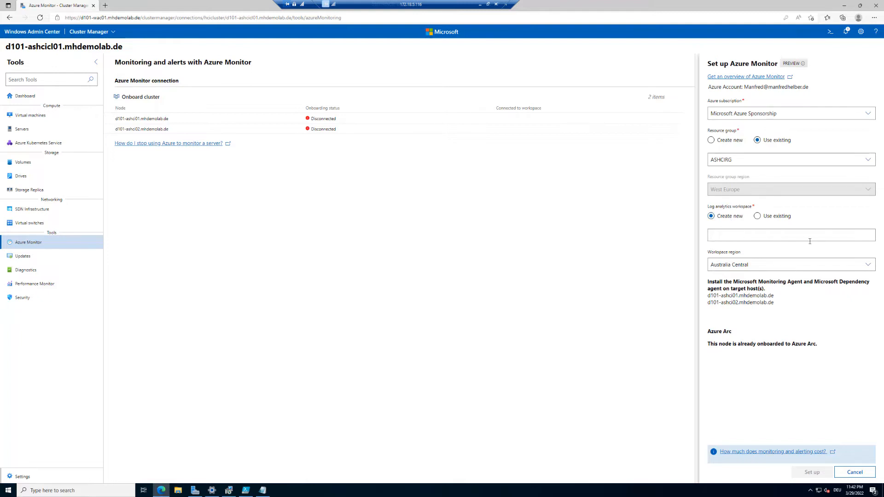
text(ASHCILog01)
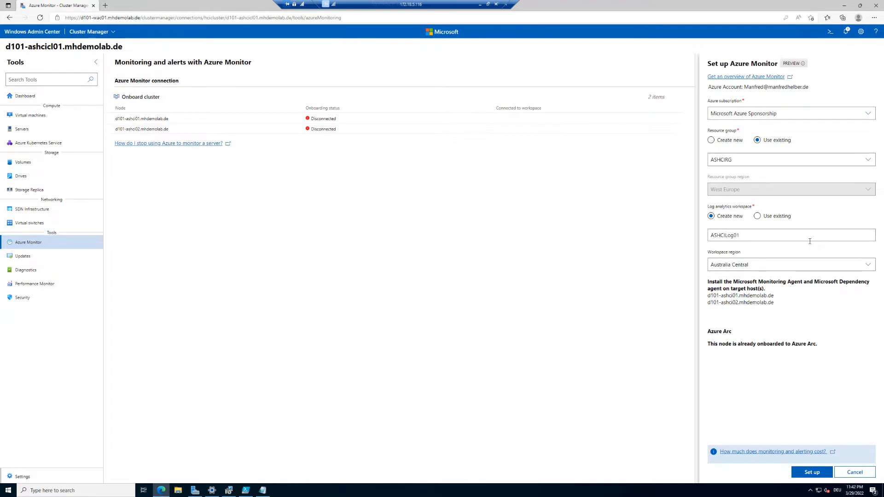
click(812, 266)
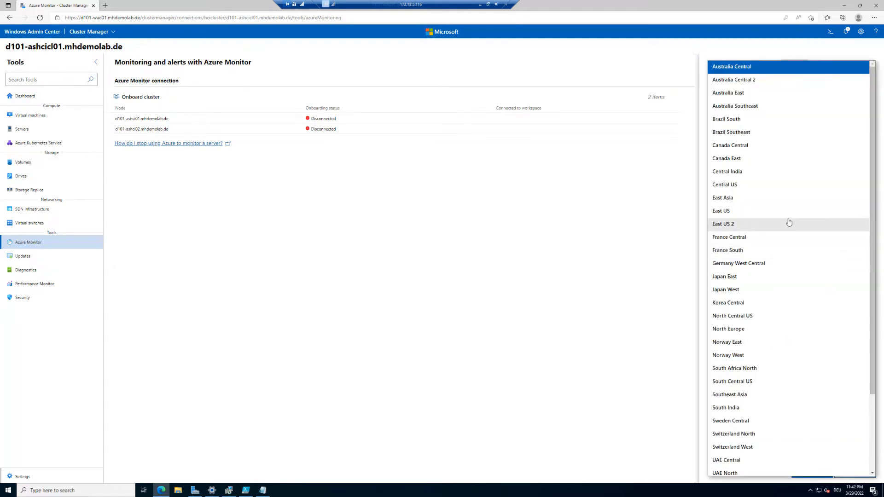
scroll(789, 222, down, 2)
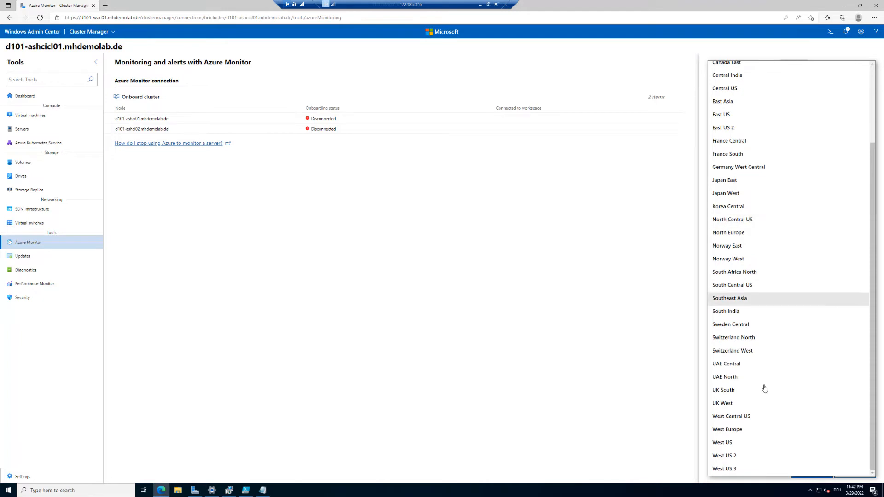
click(745, 430)
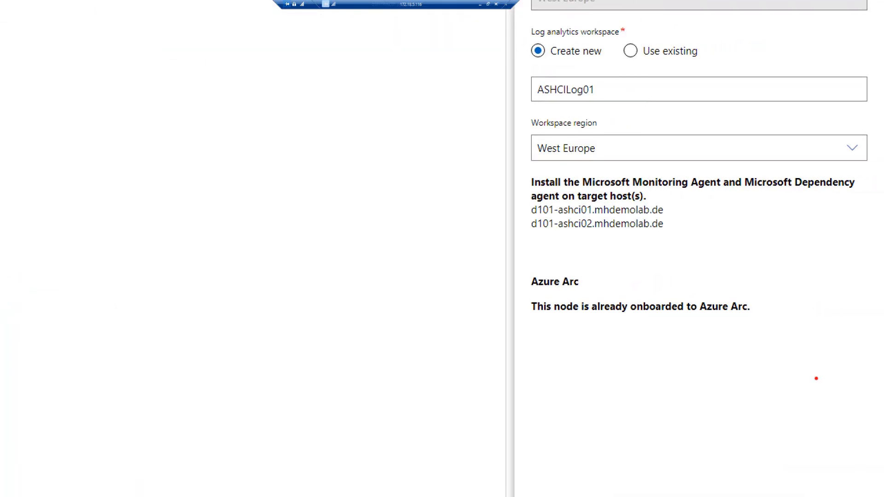
mouse_move(523, 263)
mouse_down()
mouse_move(530, 274)
mouse_move(730, 335)
mouse_move(784, 336)
mouse_up()
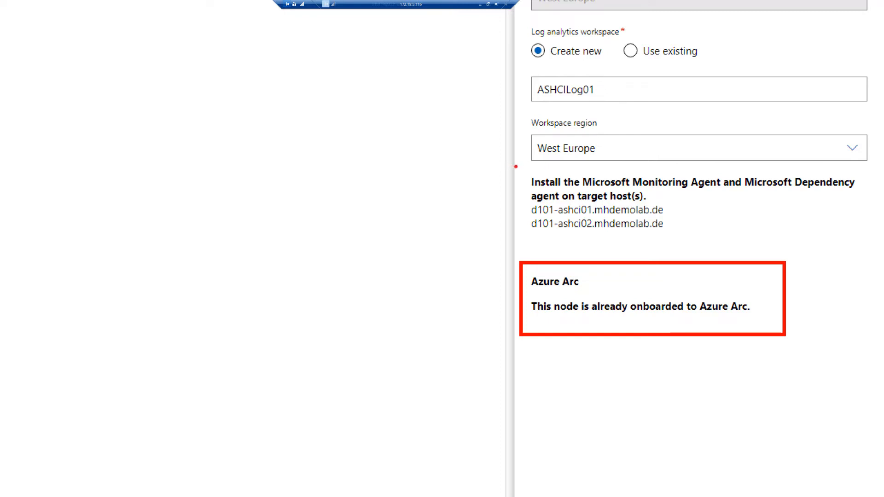
drag(517, 165, 735, 246)
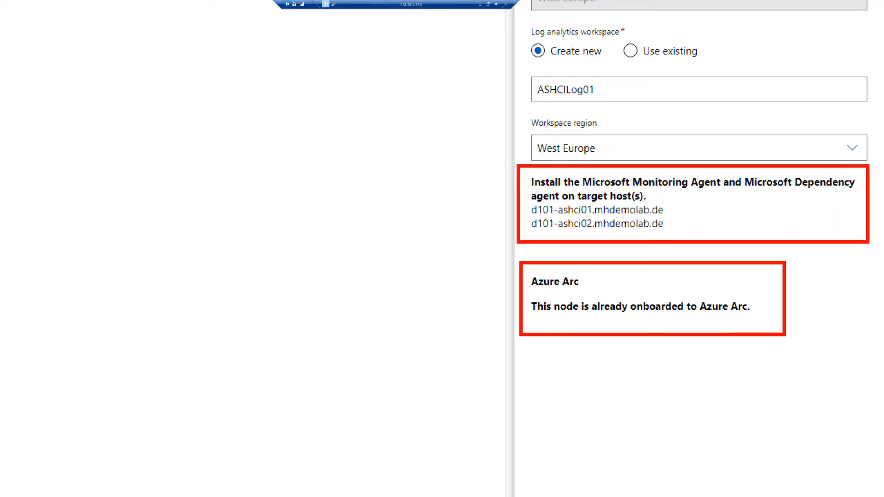
drag(872, 242, 873, 244)
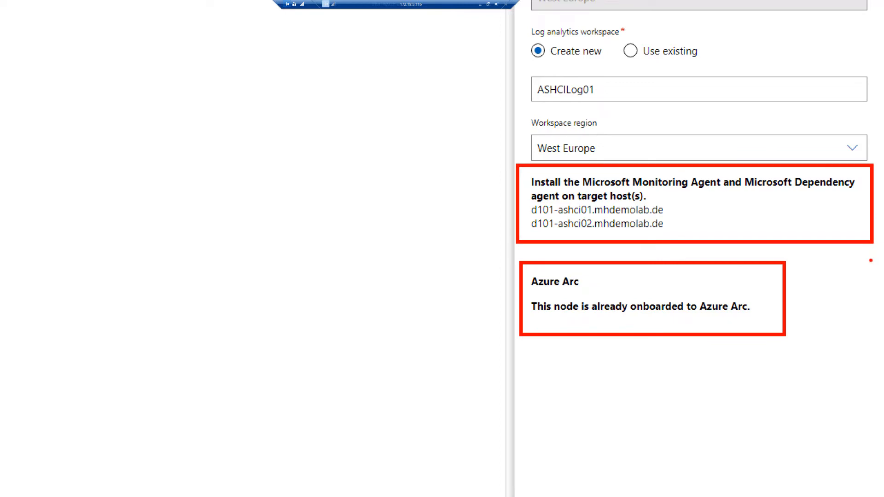
key(Escape)
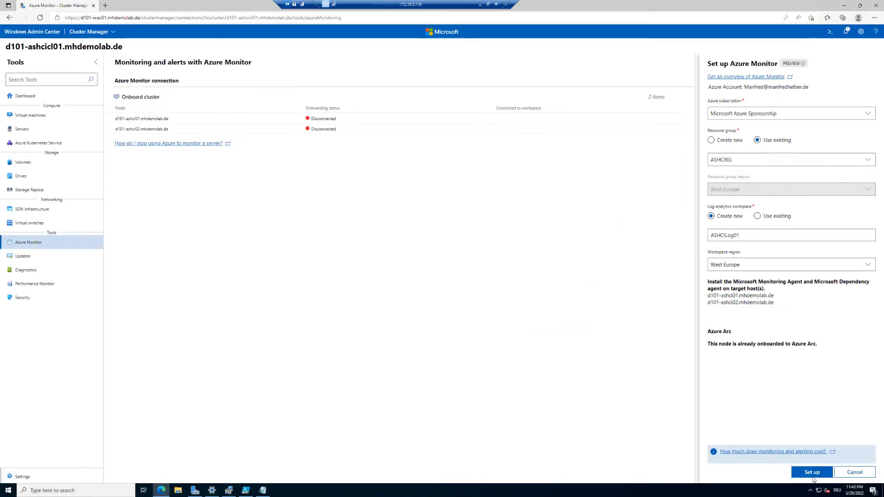
Step: Open the connections list in a second browser tab
right_click(34, 32)
click(64, 38)
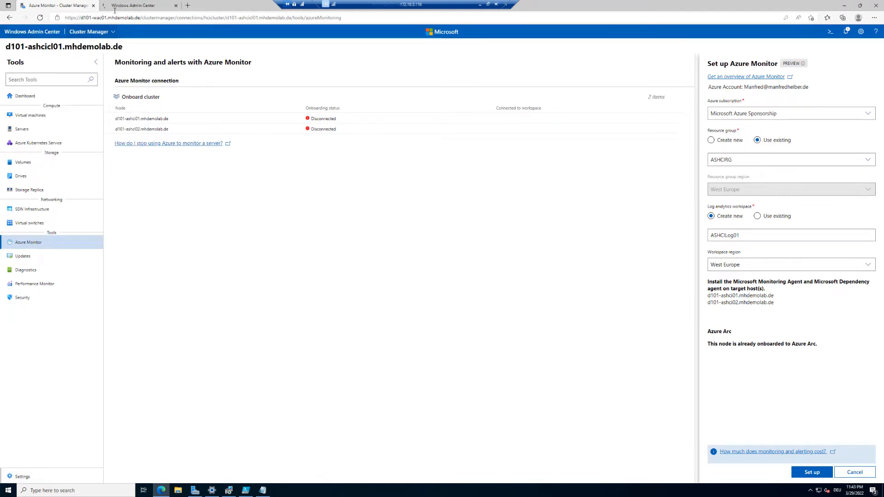
click(119, 6)
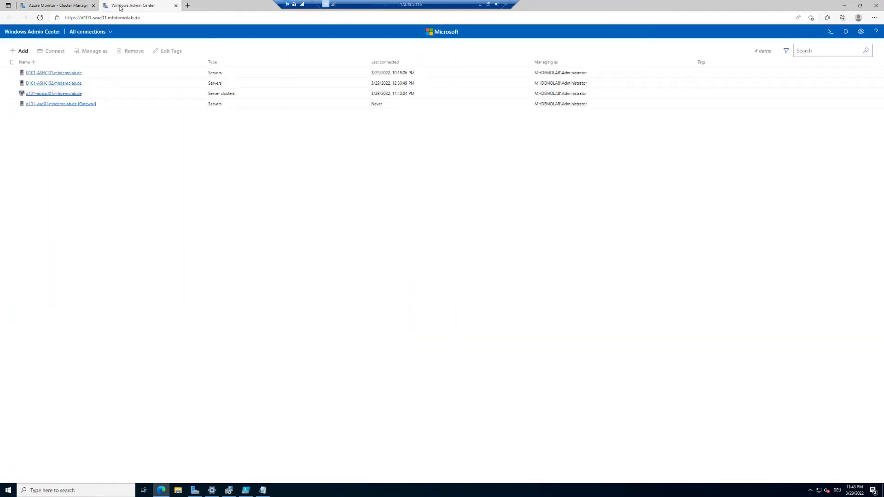
Step: Connect to server D101-ASHCI01.mhdemolab.de with saved admin credentials and view its installed apps
click(49, 75)
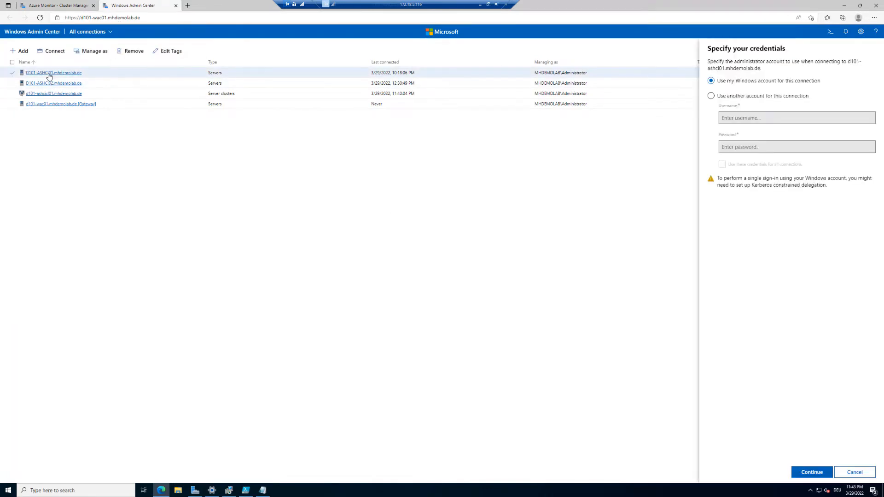
click(766, 95)
click(769, 118)
click(772, 143)
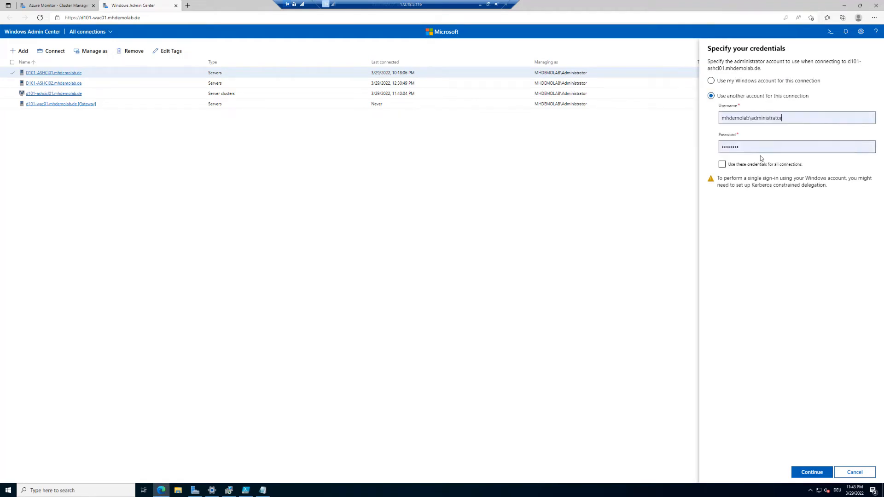
click(752, 165)
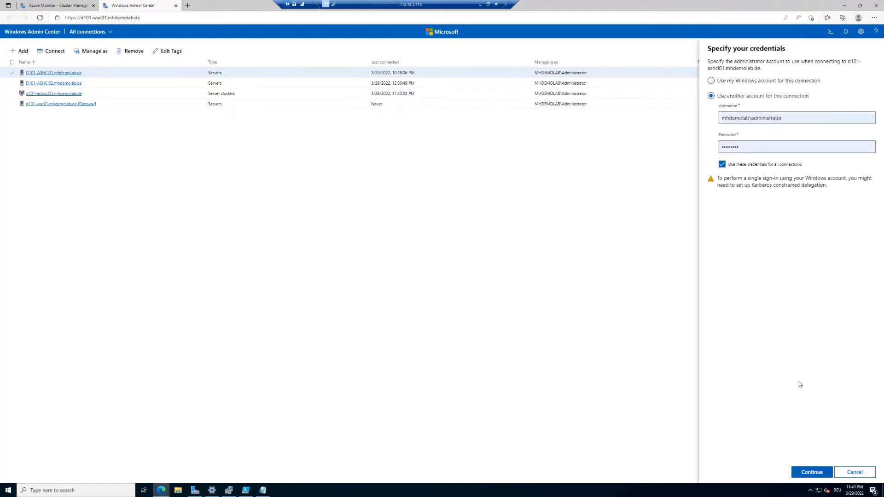
click(812, 473)
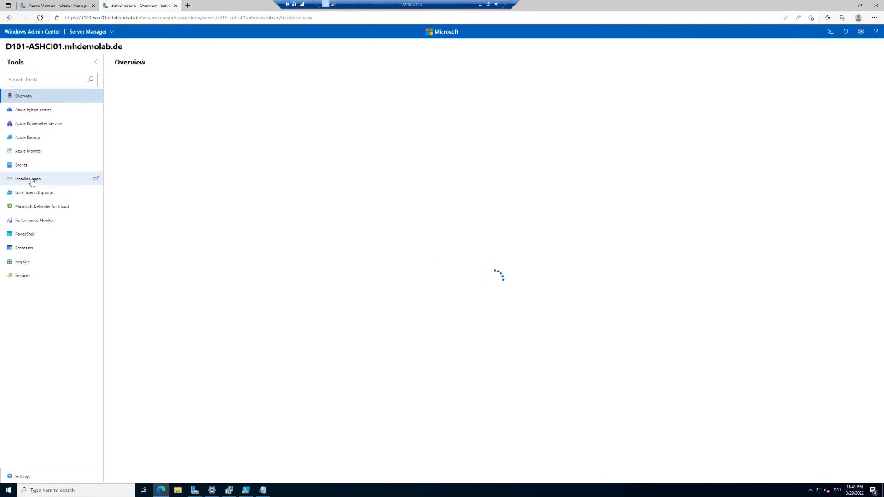
click(34, 235)
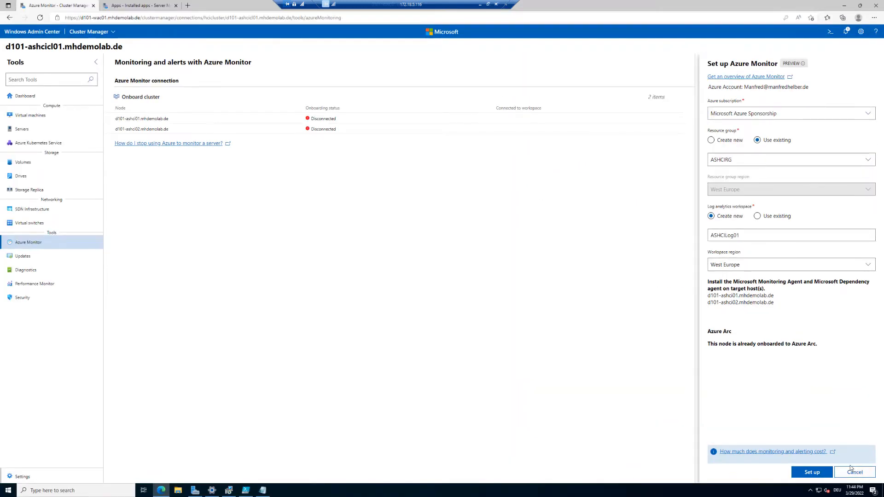
Step: Submit the Azure Monitor setup and check the notifications for its progress
click(813, 472)
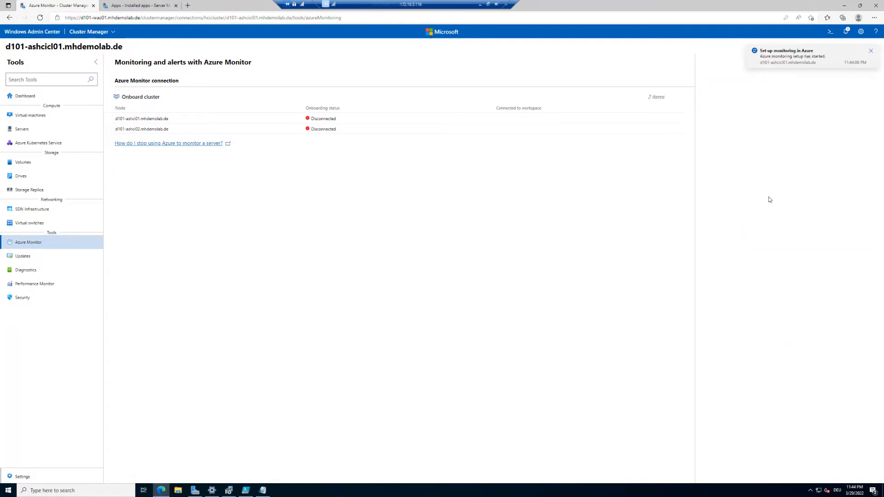
click(845, 31)
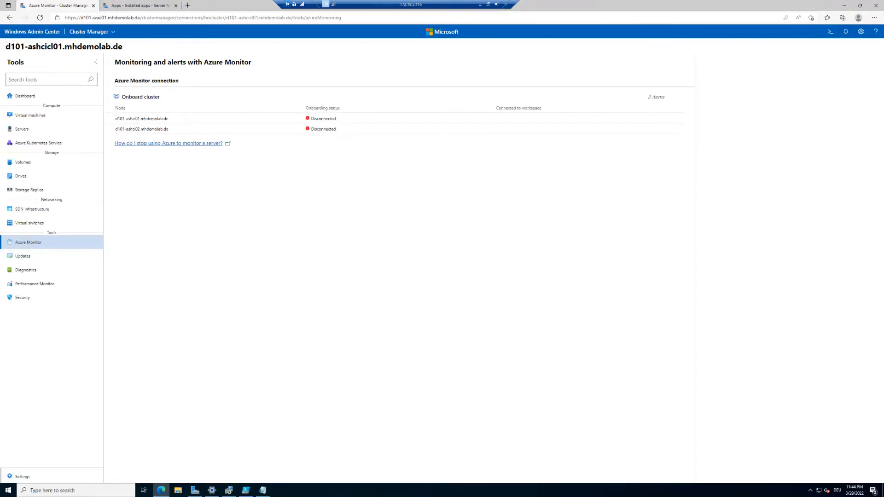
Step: Open the Notifications pane to watch the Azure monitoring setup job in progress
click(847, 33)
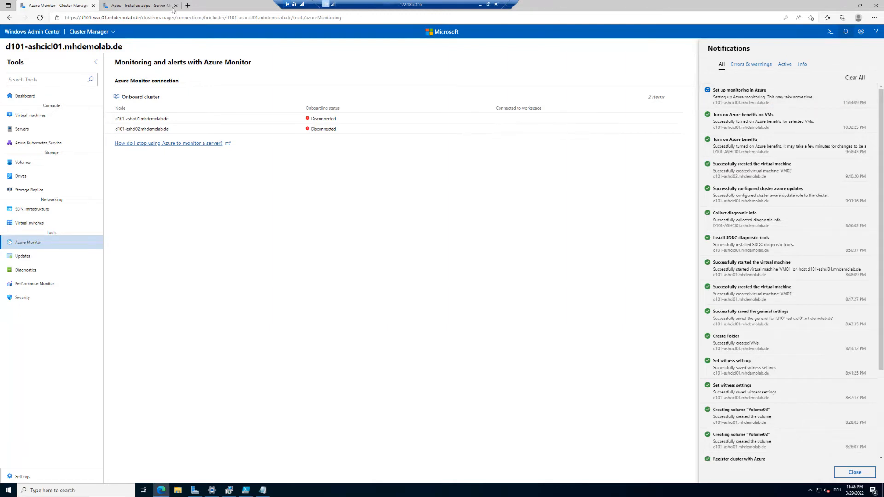
Step: Refresh the server's Installed apps list several times, then return to the cluster's Azure Monitor tab
click(139, 7)
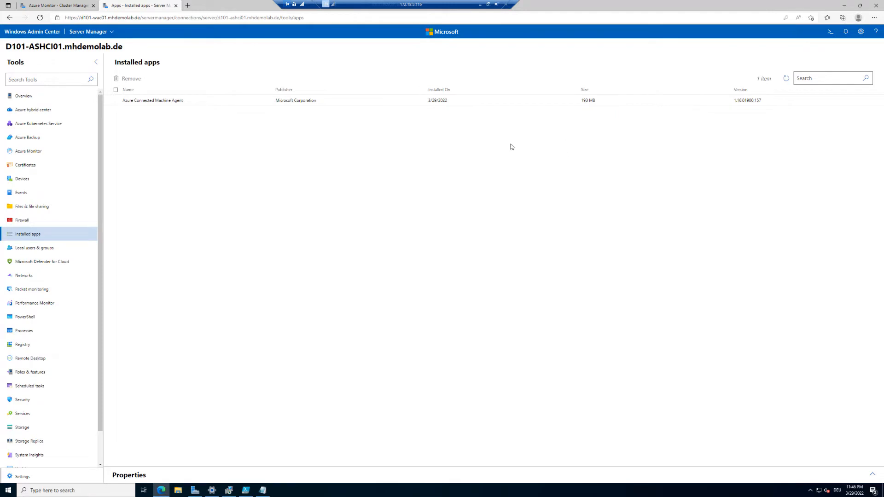
click(786, 80)
click(786, 81)
click(786, 81)
click(786, 81)
click(60, 5)
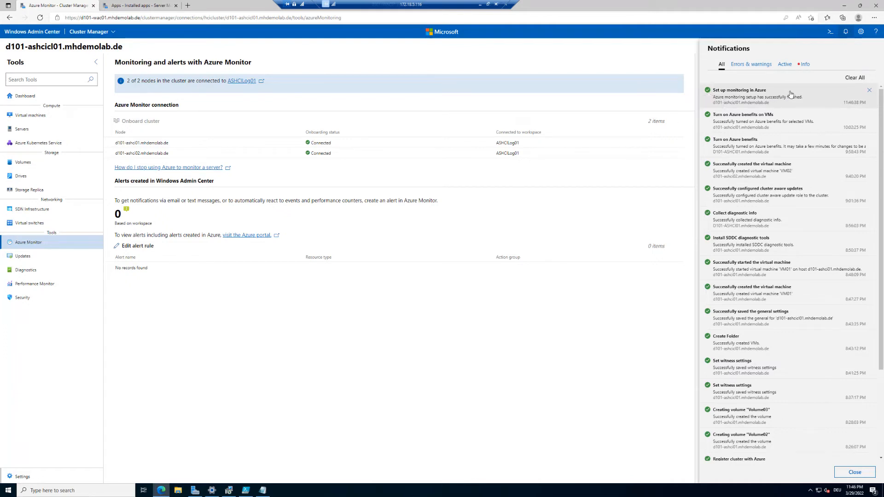
Step: Refresh Installed apps to confirm Dependency Agent and Microsoft Monitoring Agent are now installed
click(655, 52)
click(140, 7)
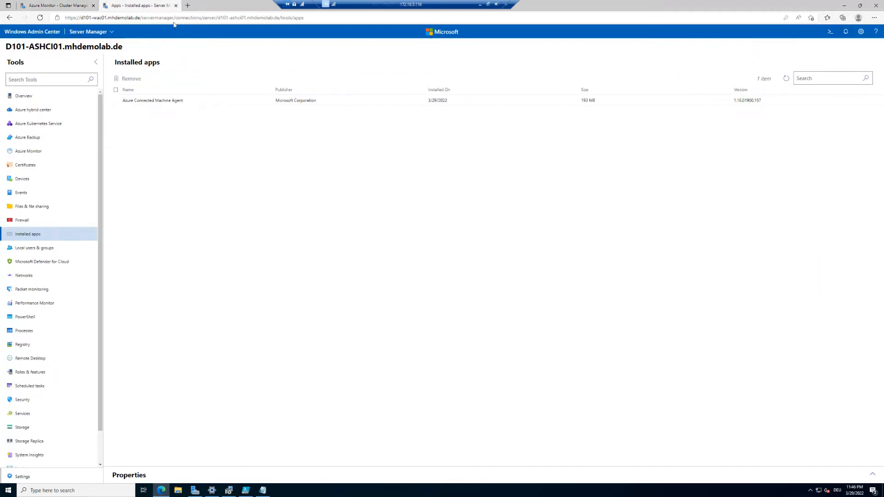
click(786, 80)
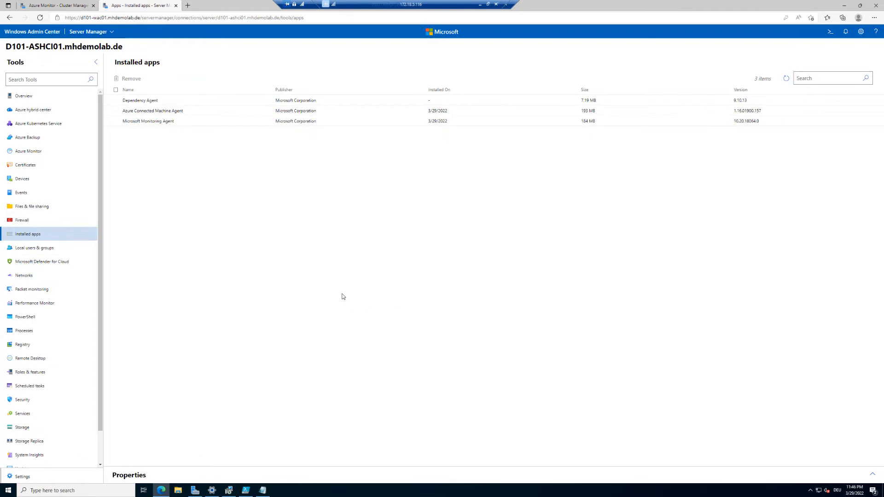
key(ctrl+1)
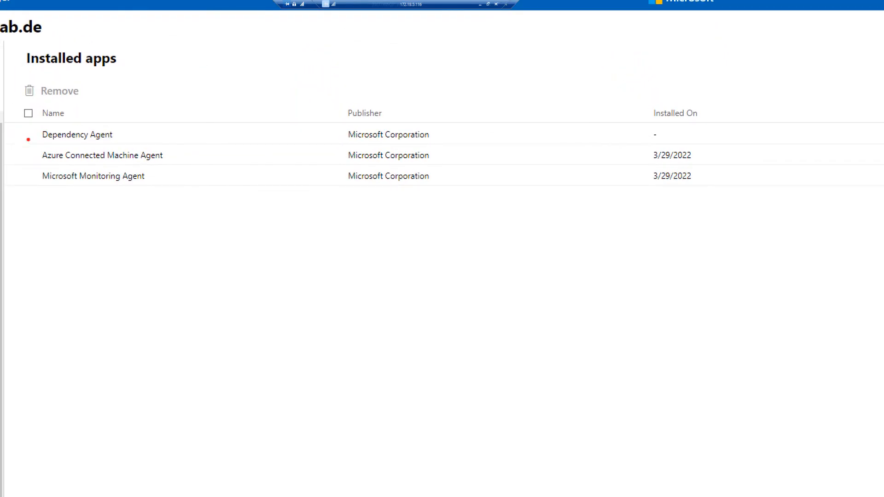
mouse_move(34, 122)
mouse_down()
mouse_move(244, 162)
mouse_move(411, 162)
mouse_move(468, 143)
mouse_up()
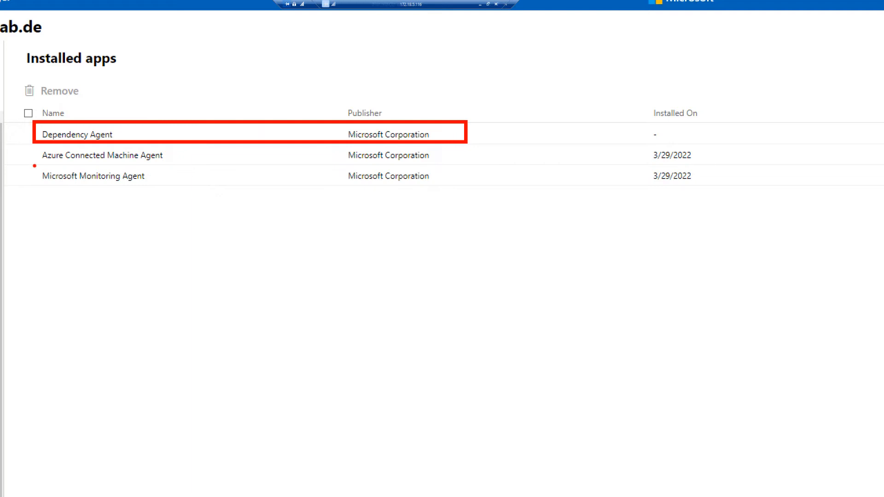
mouse_move(35, 166)
mouse_down()
mouse_move(165, 191)
mouse_move(379, 203)
mouse_move(478, 199)
mouse_move(481, 188)
mouse_up()
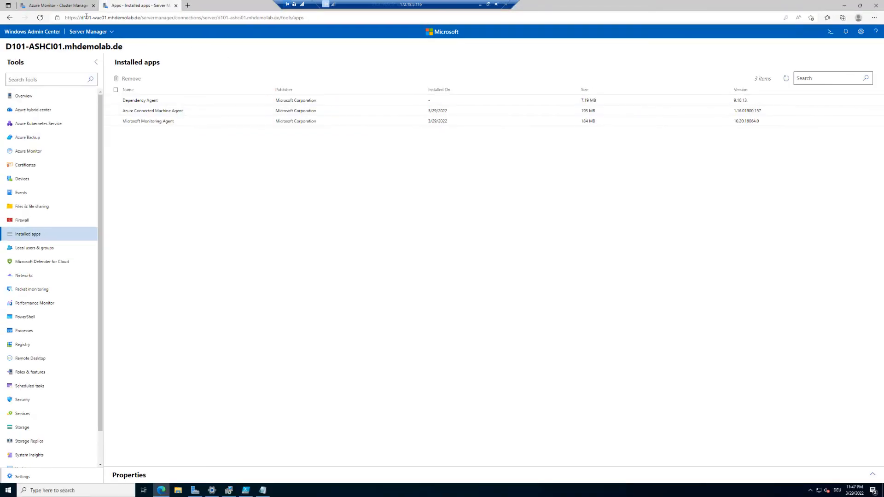
click(55, 7)
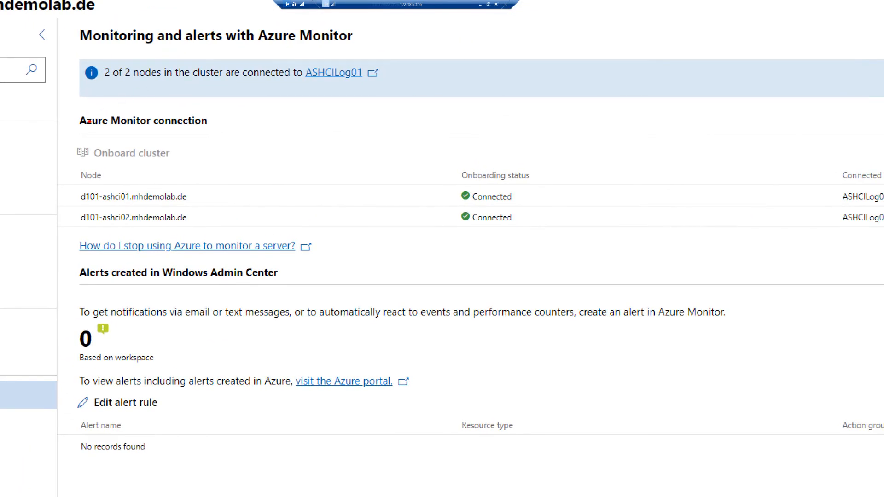
Step: Review the node table confirming 2 of 2 nodes connected to ASHCILog01
mouse_move(66, 160)
mouse_down()
mouse_move(299, 219)
mouse_move(537, 223)
mouse_move(625, 242)
mouse_up()
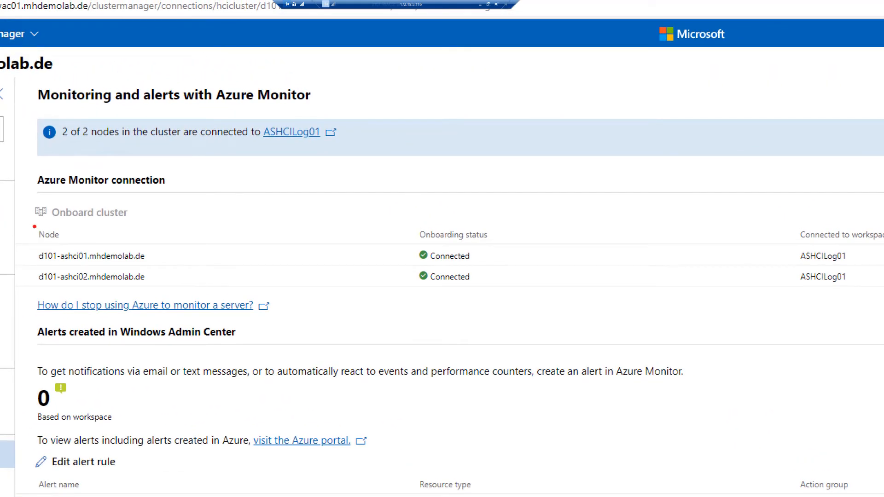
mouse_move(22, 224)
mouse_down()
mouse_move(207, 276)
mouse_move(873, 293)
mouse_up()
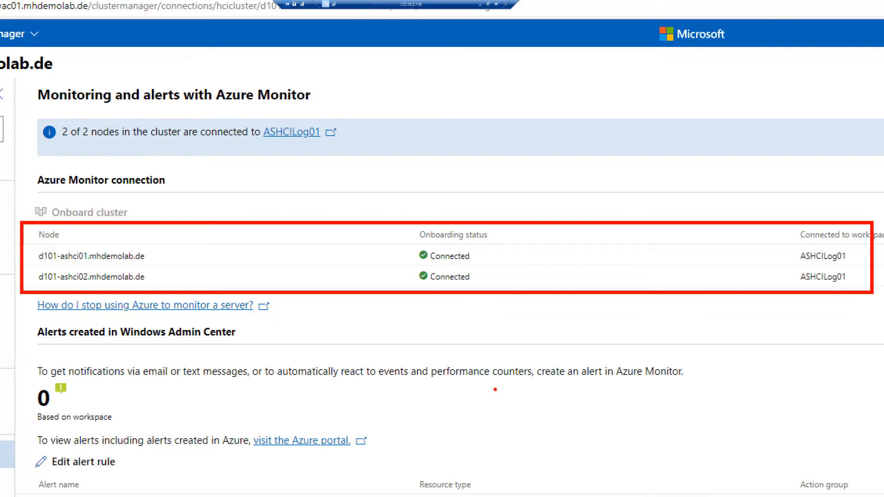
key(Escape)
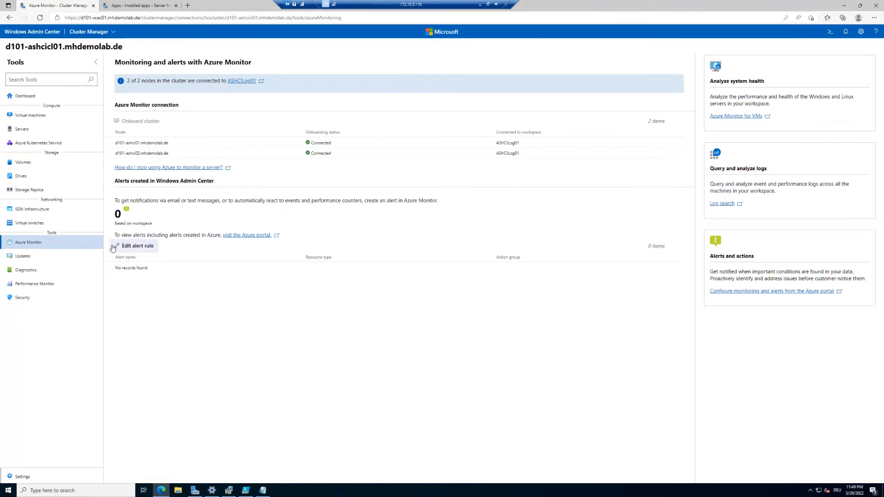
Step: Edit the server health alerts and check all six: CPU, disk, memory, heartbeat, critical error, Health service
click(145, 251)
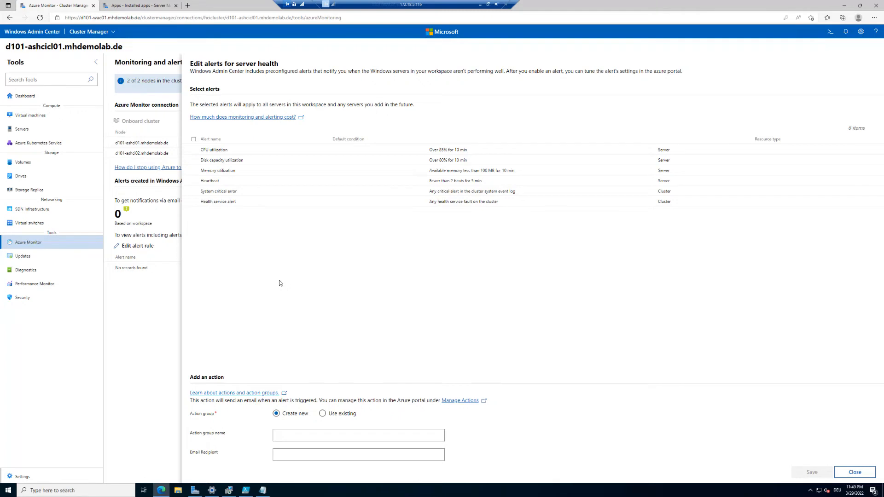
click(194, 151)
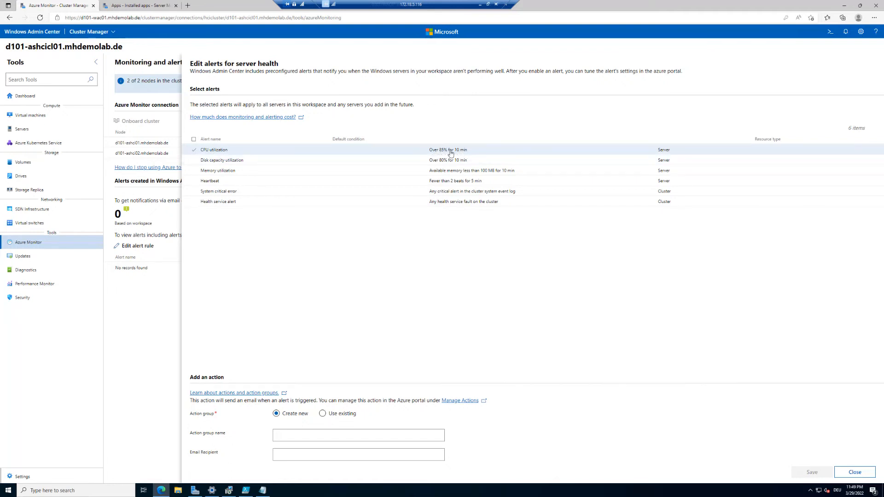
click(194, 161)
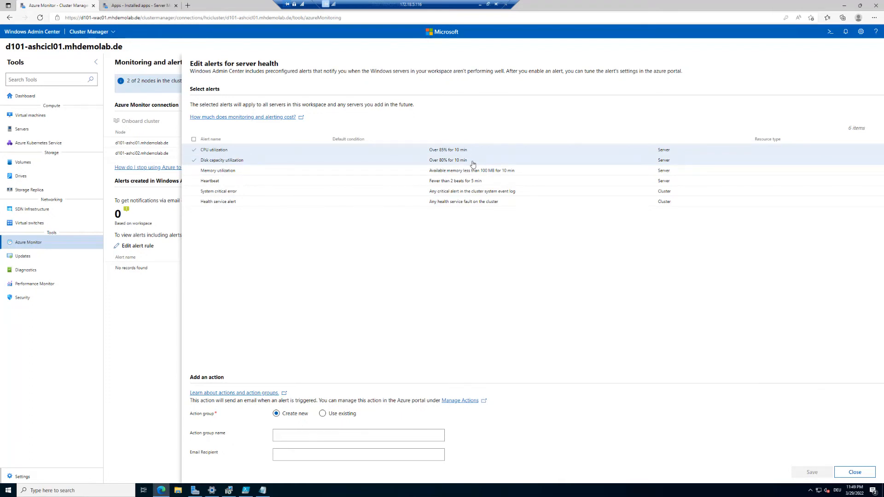
click(192, 172)
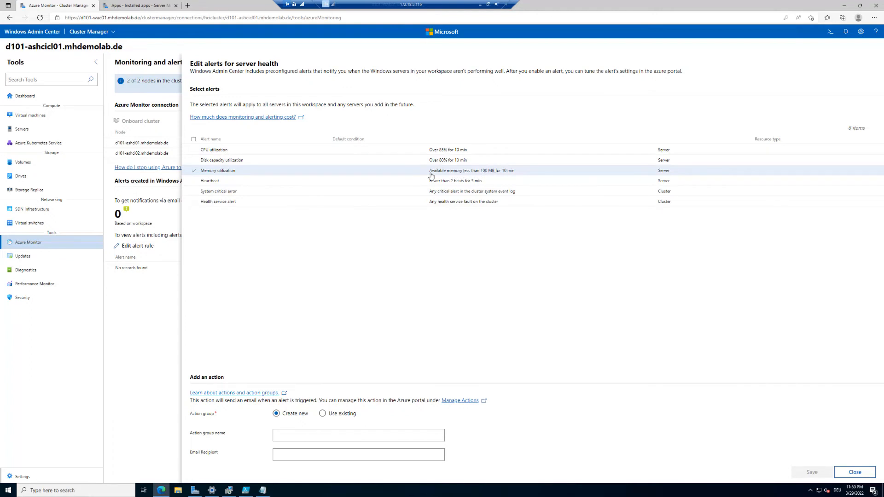
click(194, 181)
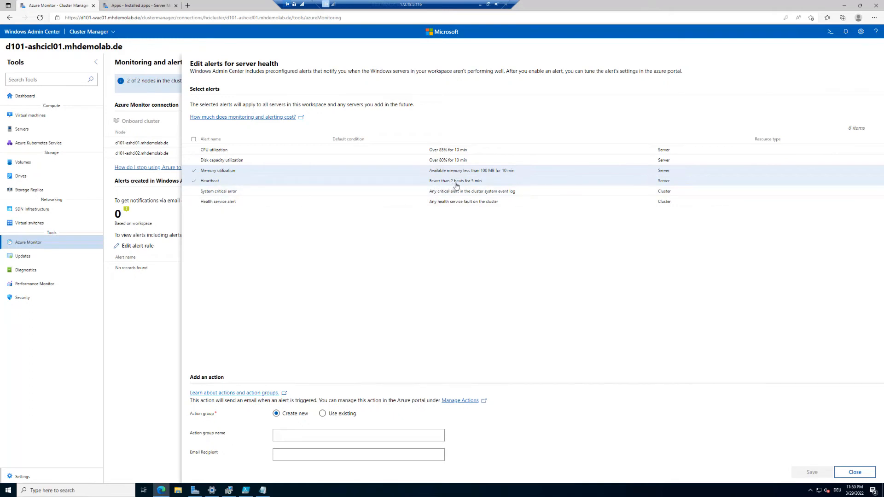
click(193, 192)
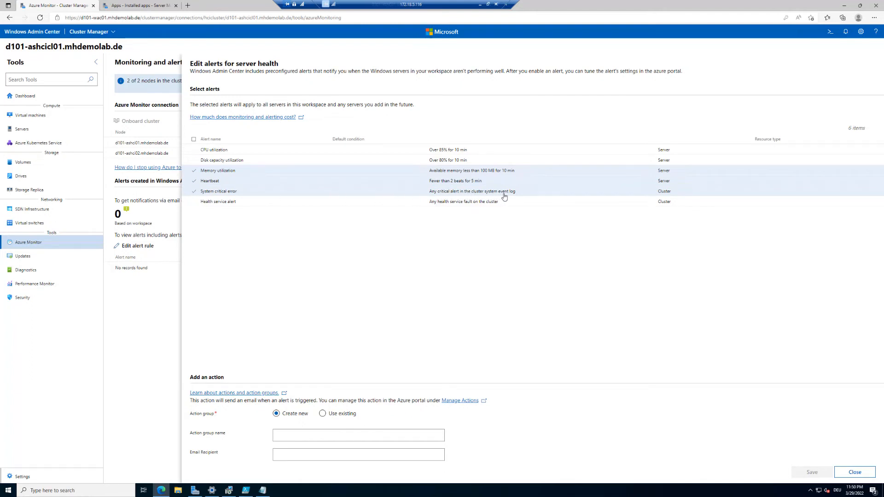
click(194, 203)
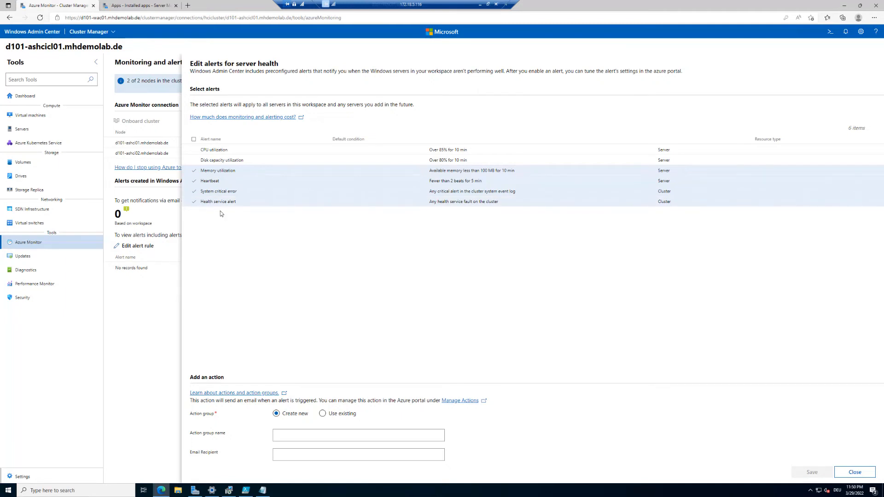
click(194, 140)
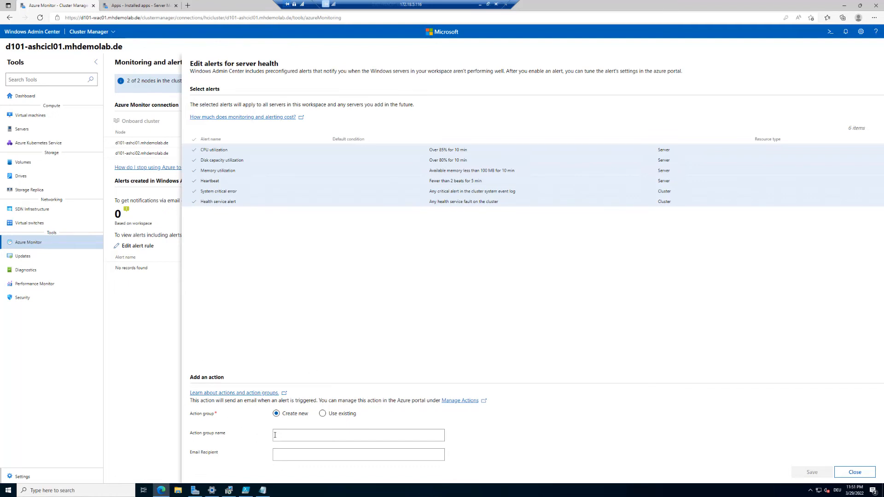
Step: Create action group ASHCIAG01 with an autofilled email recipient, and open Manage Actions in a new tab
click(322, 413)
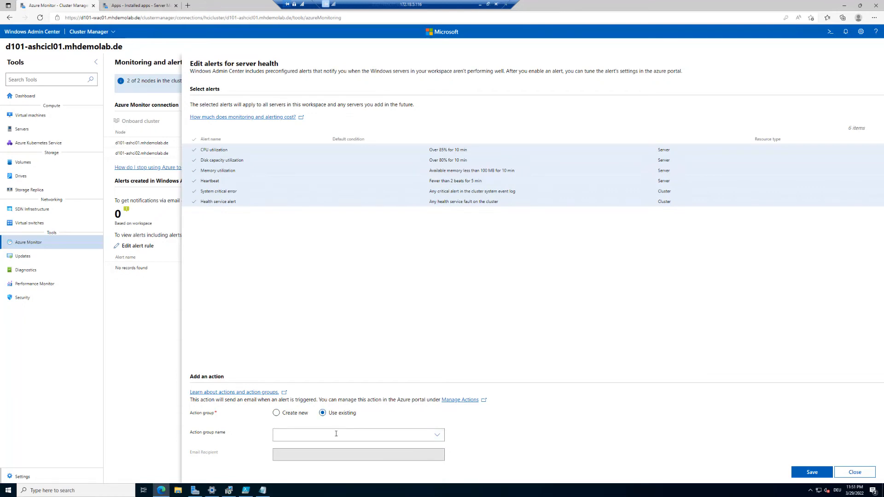
click(276, 414)
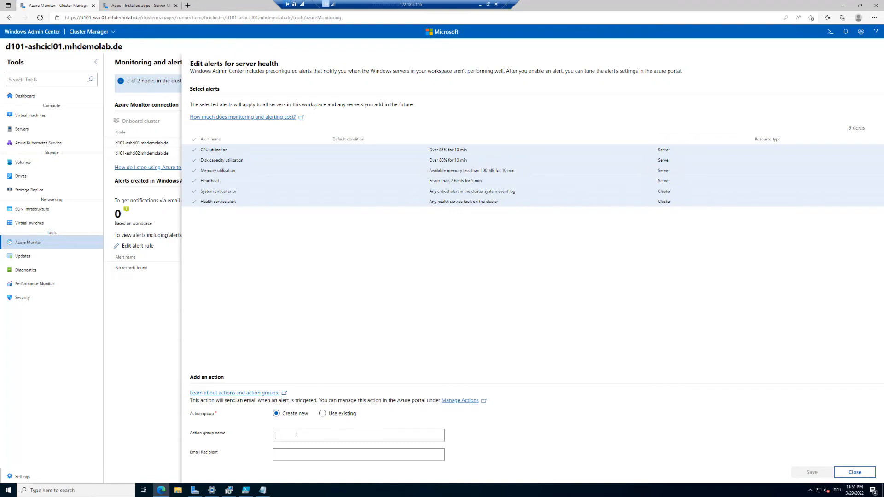
text(ASHCIAG01)
click(303, 451)
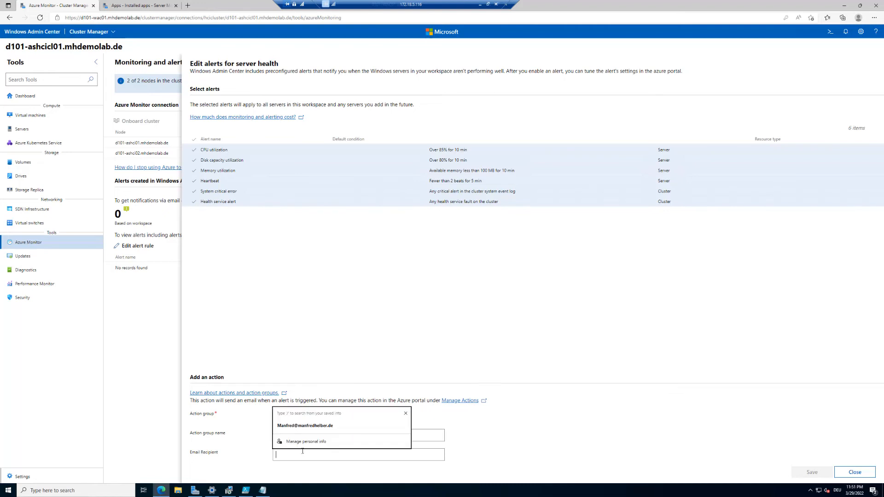
click(330, 428)
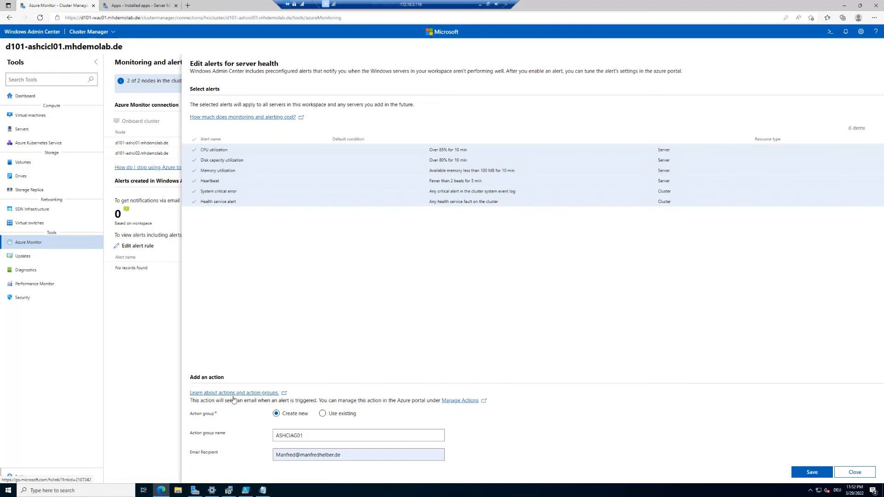
right_click(459, 402)
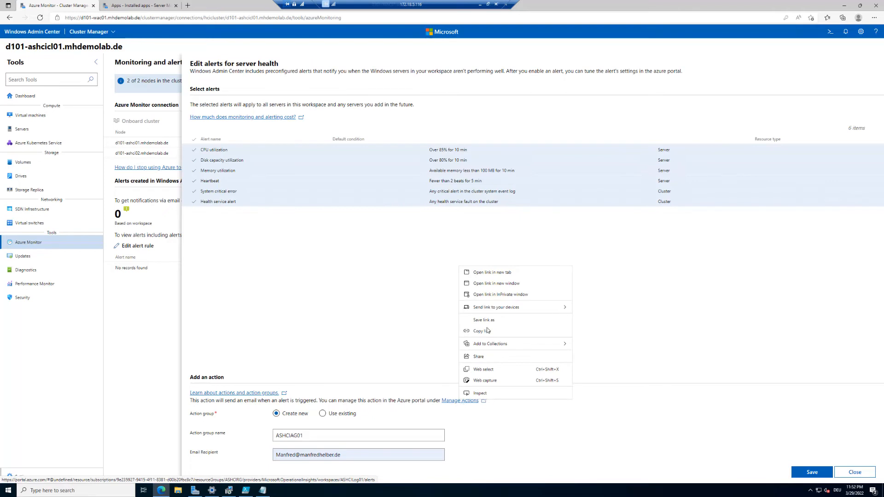
click(505, 273)
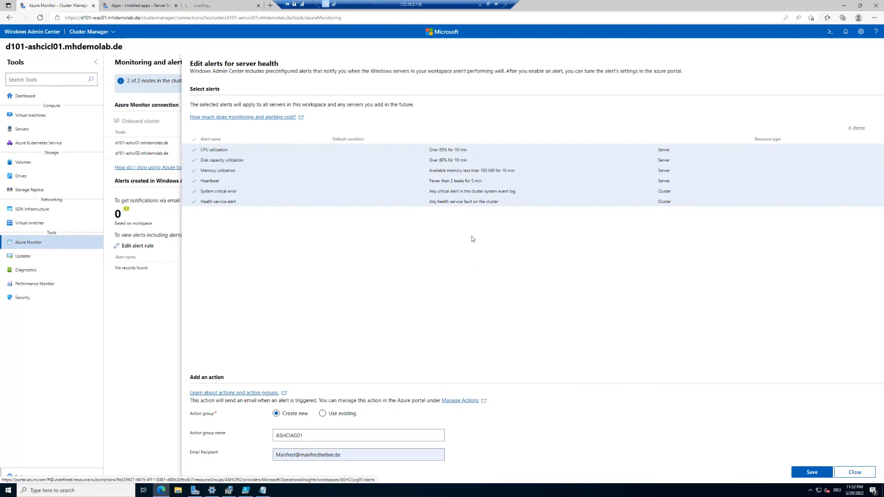
click(226, 5)
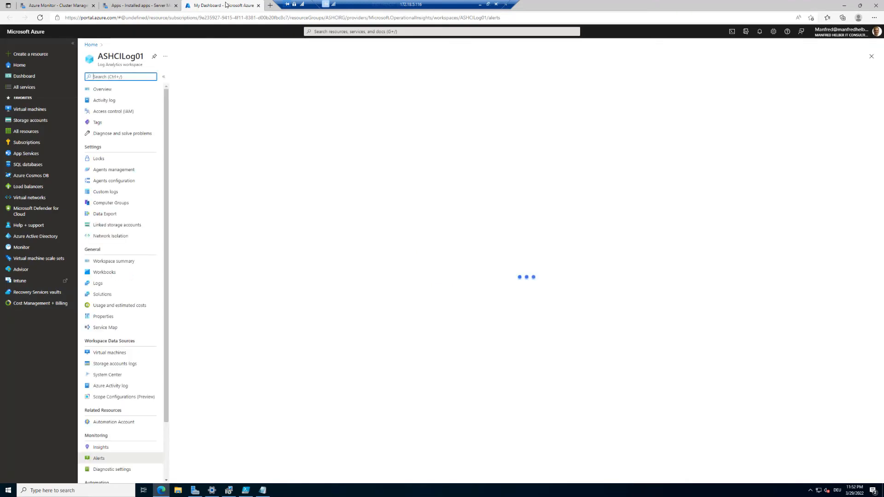
drag(98, 55, 145, 54)
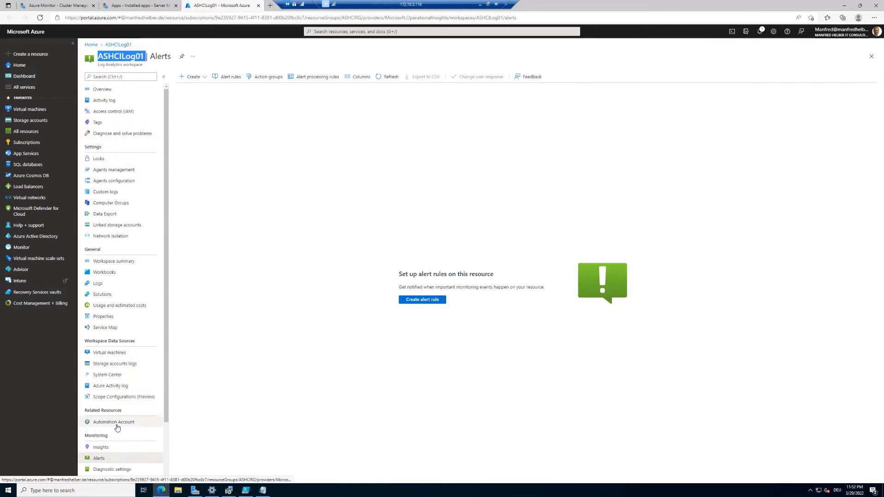
click(52, 4)
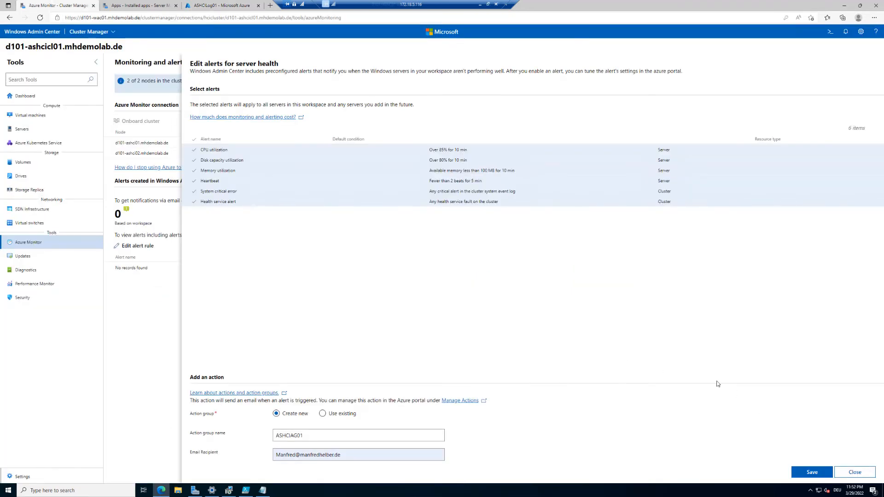
Step: Save the six health alert rules and confirm the success message in Notifications
click(813, 473)
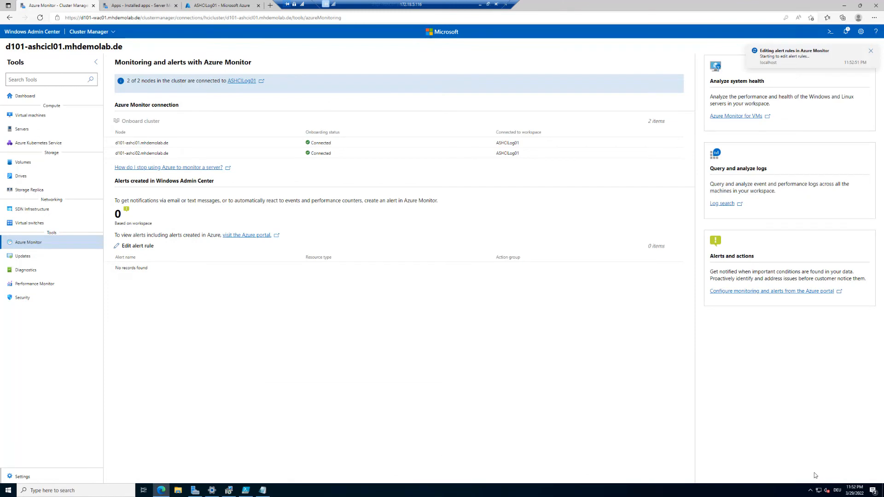
click(845, 31)
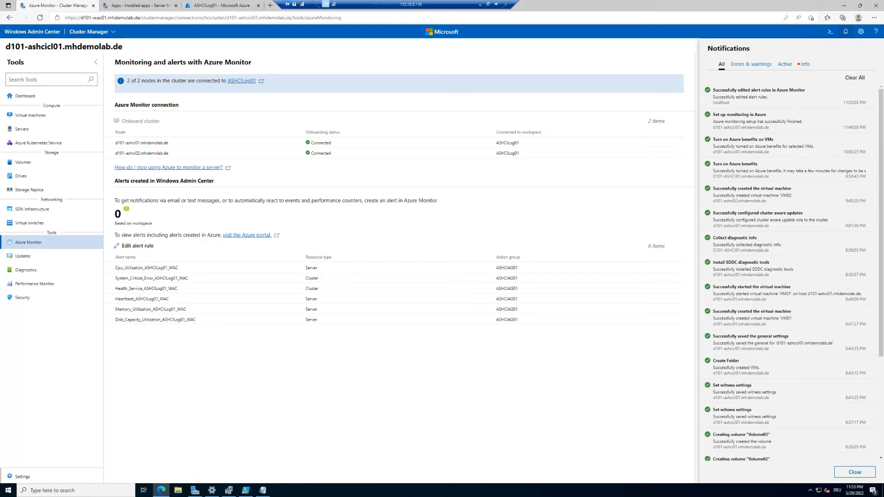
click(407, 402)
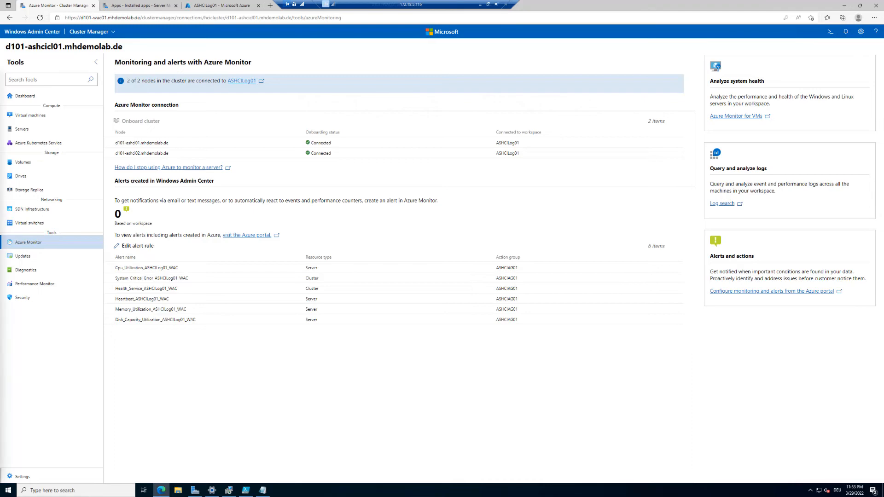
drag(0, 98, 308, 86)
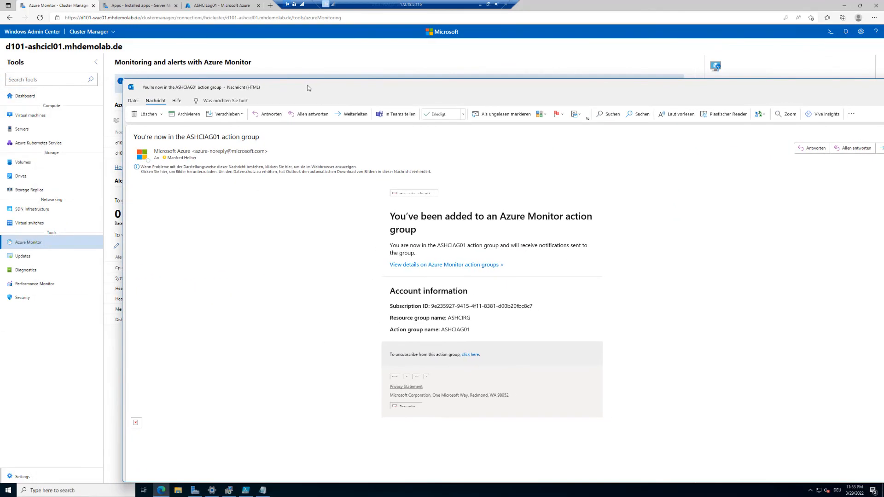
Step: Maximize the ASHCIAG01 confirmation email, download its blocked images, then move the window aside
double_click(308, 88)
click(169, 93)
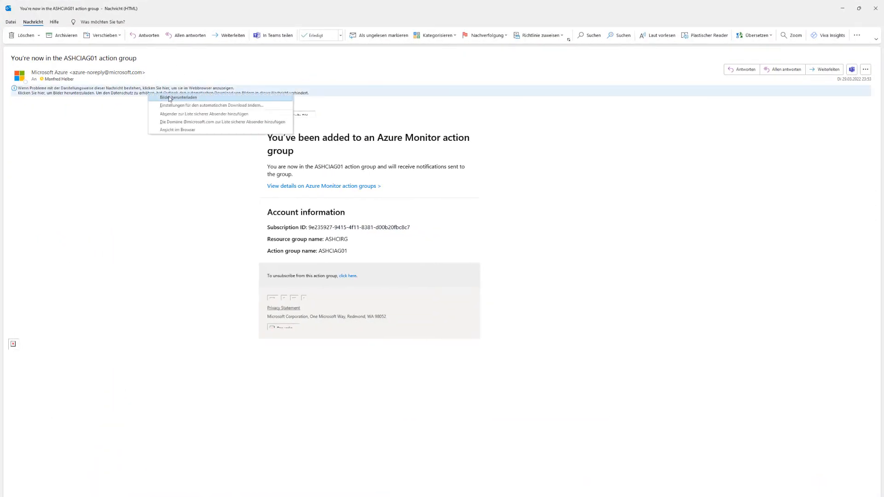
click(170, 98)
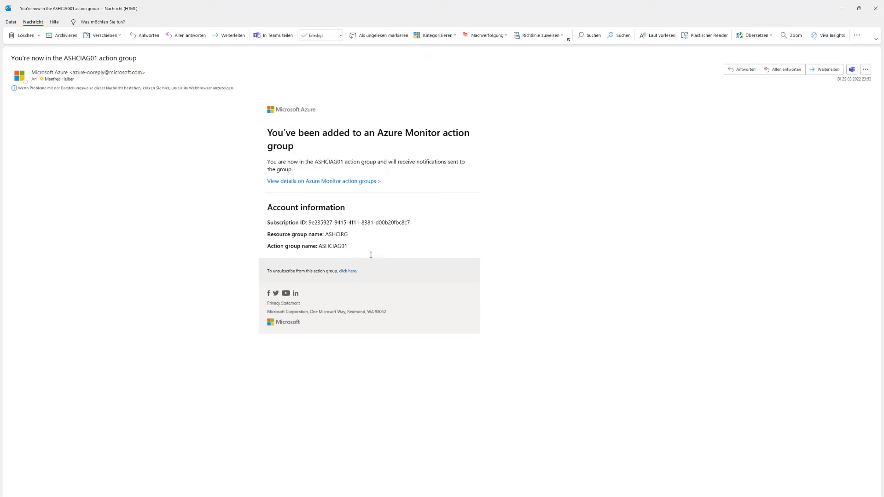
drag(468, 9, 0, 94)
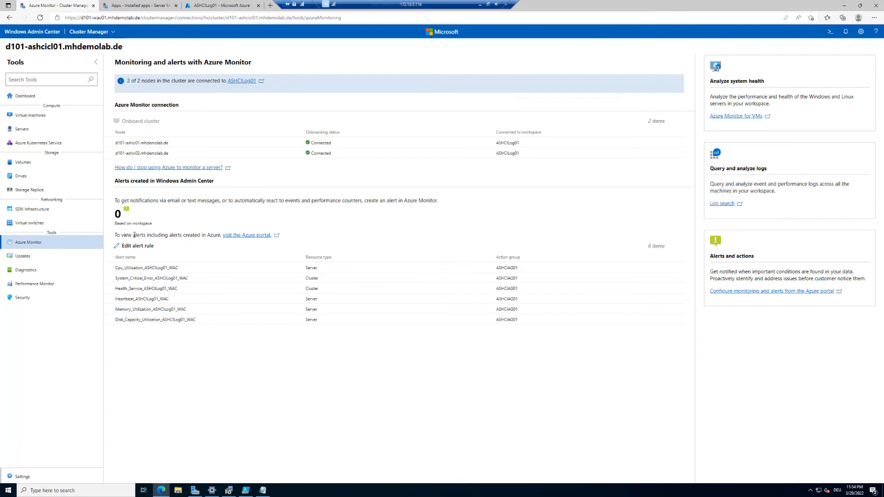
Step: Open the Azure portal from the alerts link and go to the ASHCILog01 Alerts page
drag(174, 236, 207, 237)
click(257, 235)
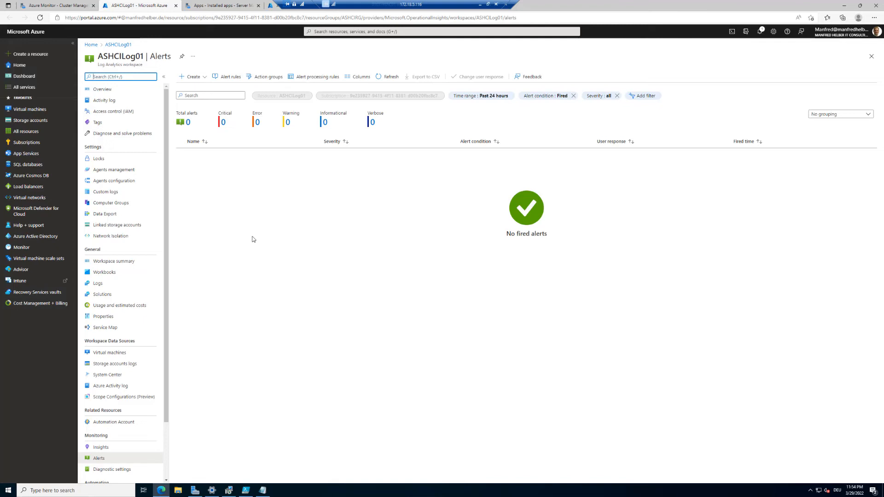
click(273, 8)
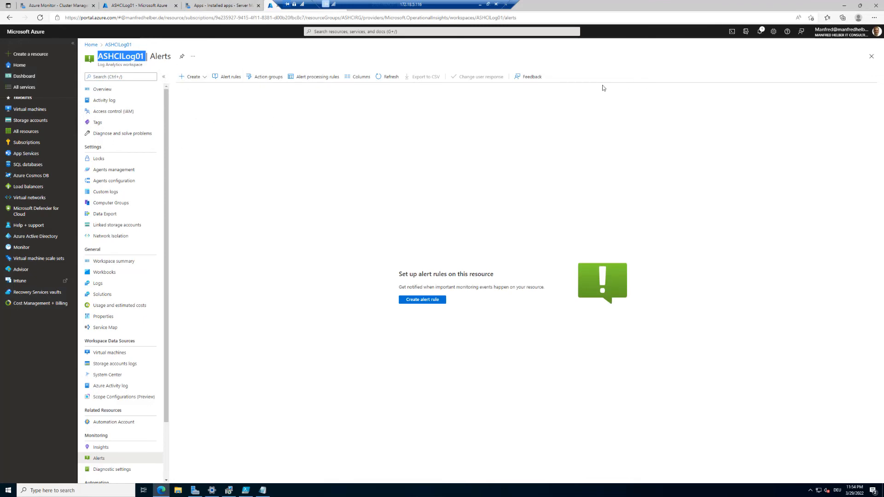
Step: Refresh and reload the ASHCILog01 Alerts page, showing zero fired alerts in 24 hours
click(388, 77)
click(385, 77)
click(382, 76)
click(556, 18)
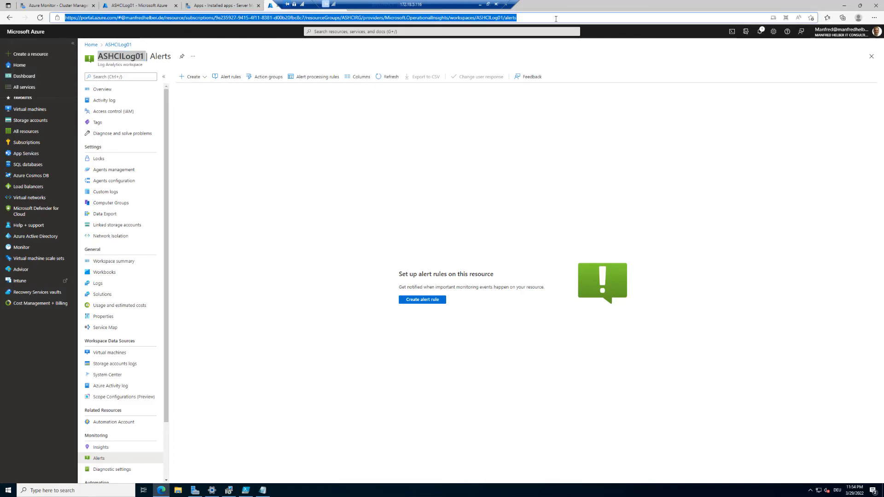
key(Return)
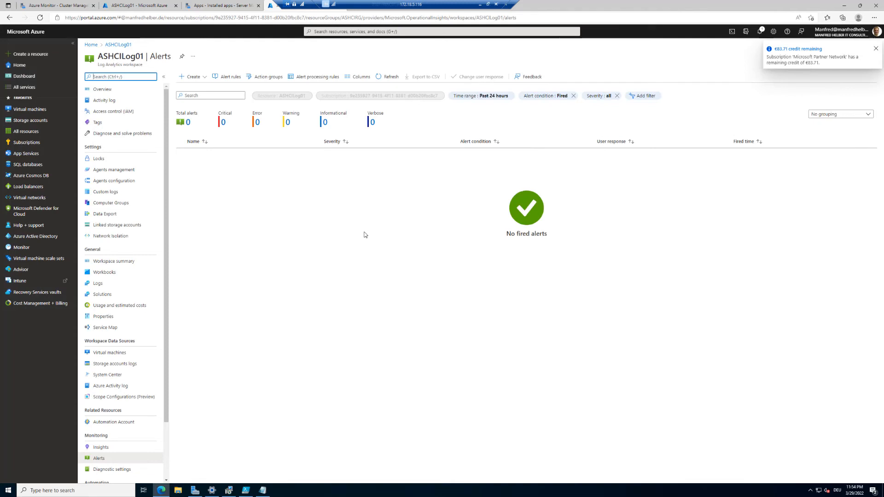
click(70, 5)
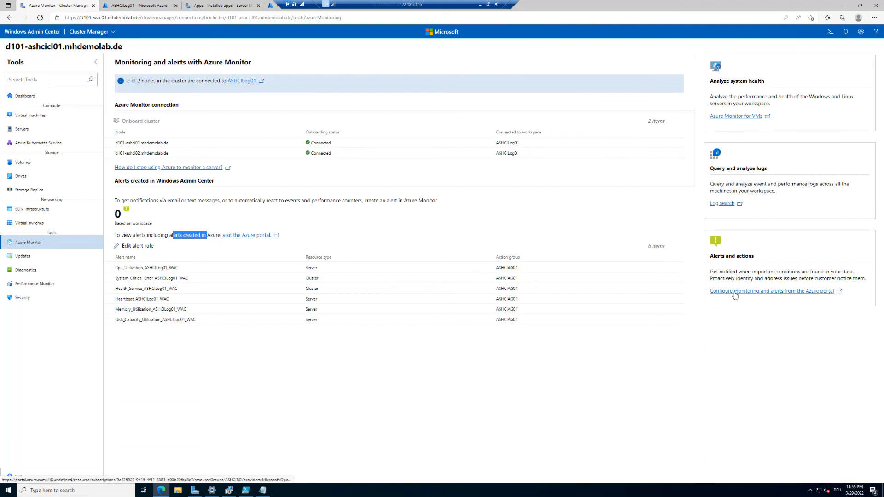
Step: Open Azure Monitor for VMs and view insights for machine D101-ASHCI01
click(744, 117)
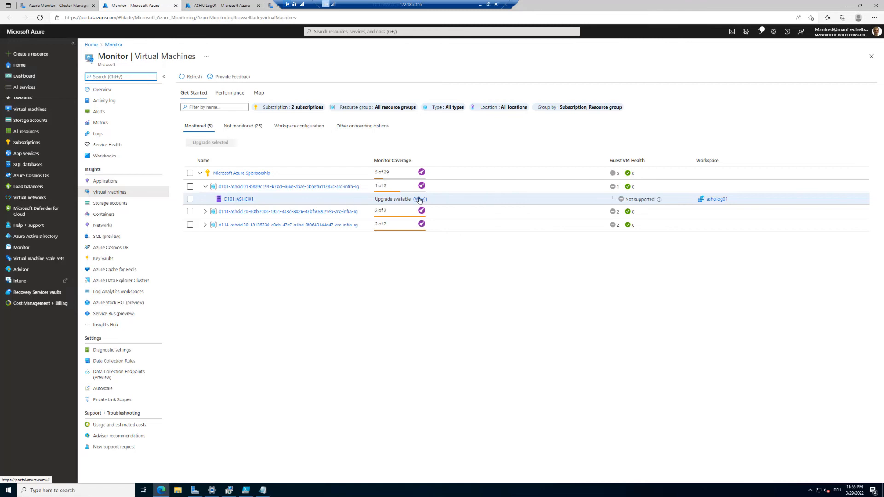
click(247, 200)
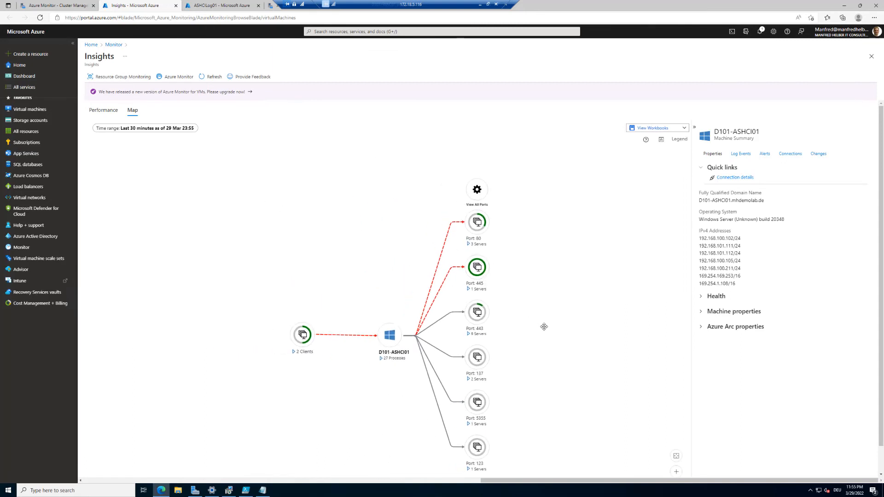
Step: Expand the 2 Clients, Port 80 Servers and Port 445 Servers groups on the D101-ASHCI01 map
scroll(547, 330, down, 1)
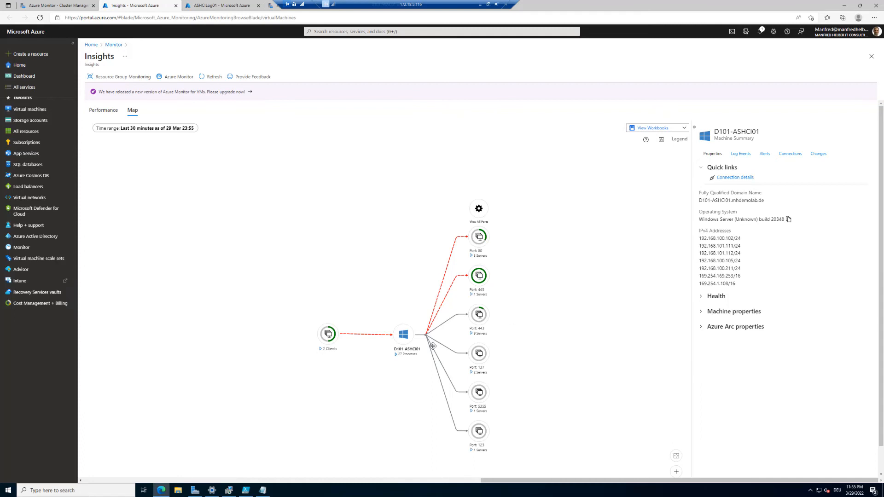
double_click(322, 350)
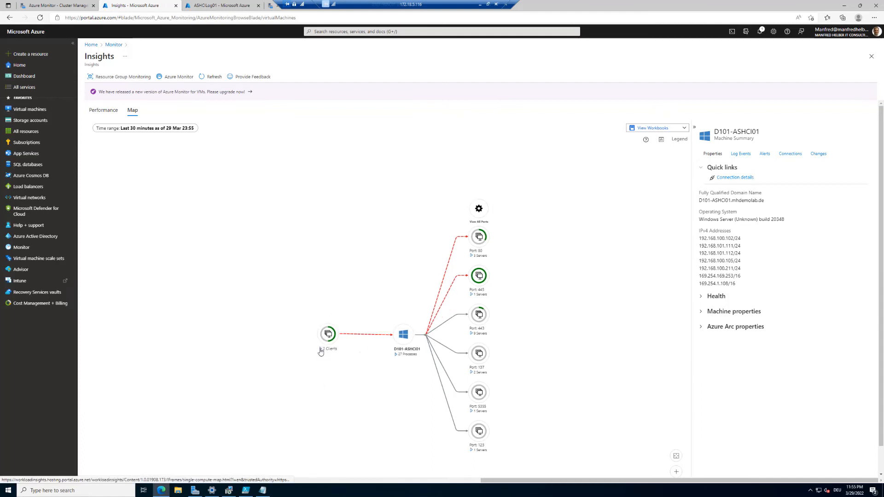
click(324, 351)
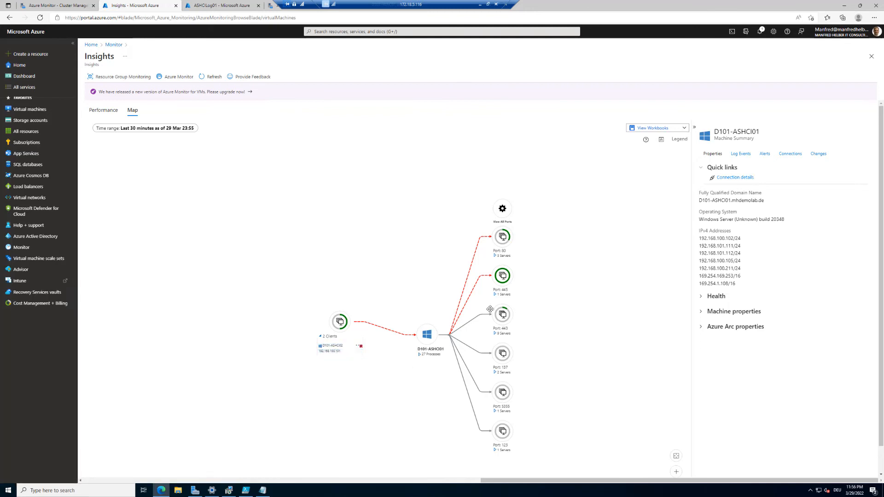
click(496, 256)
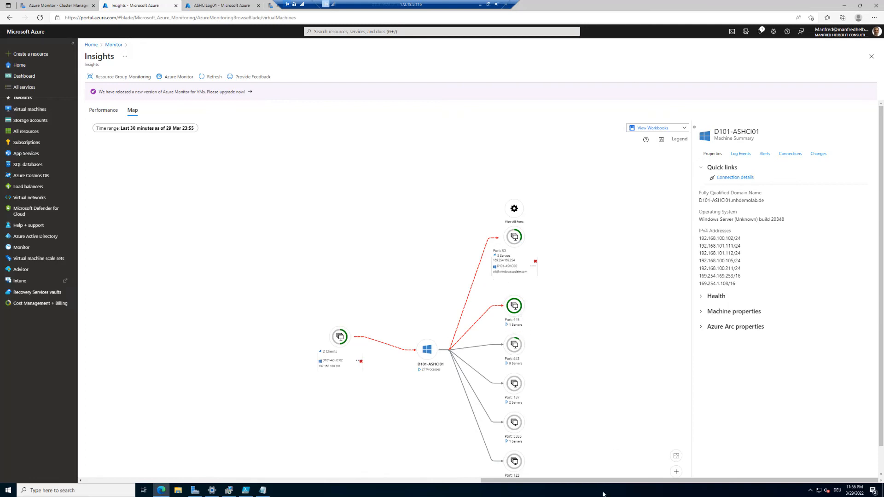
click(508, 326)
Step: Expand the Port 443 group to list its nine servers, then return to the Cluster Manager tab
scroll(503, 333, down, 2)
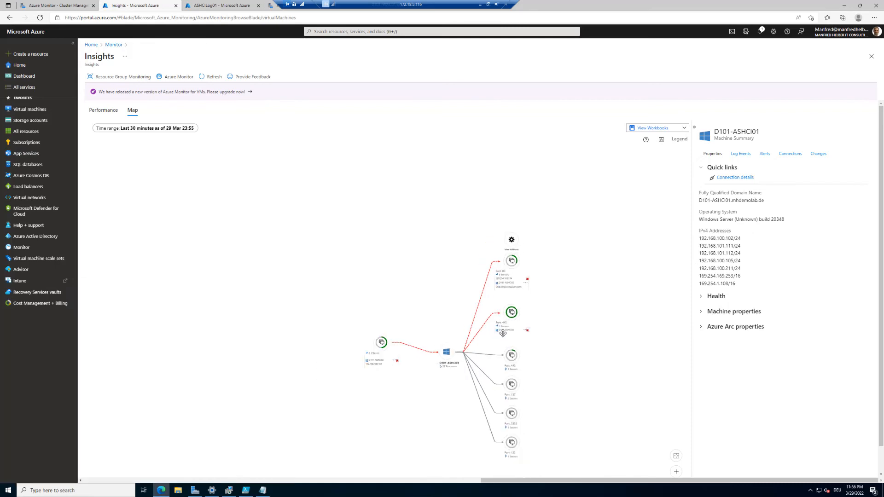
scroll(503, 334, up, 3)
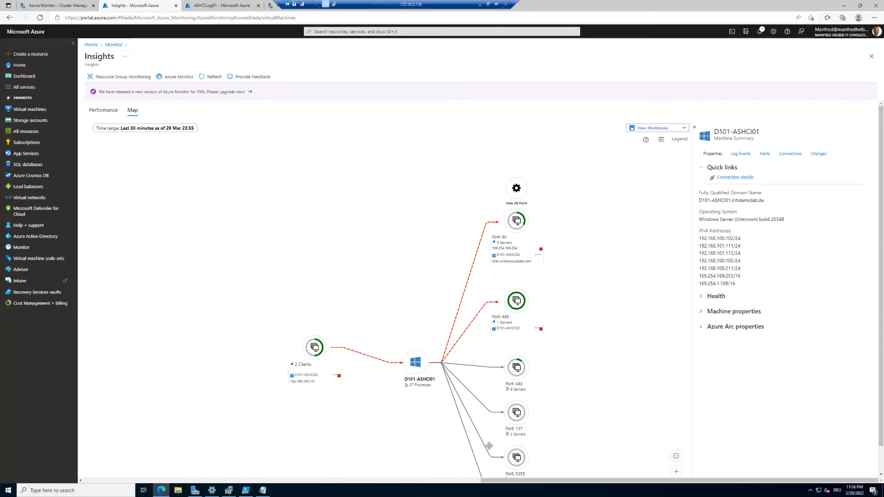
click(508, 391)
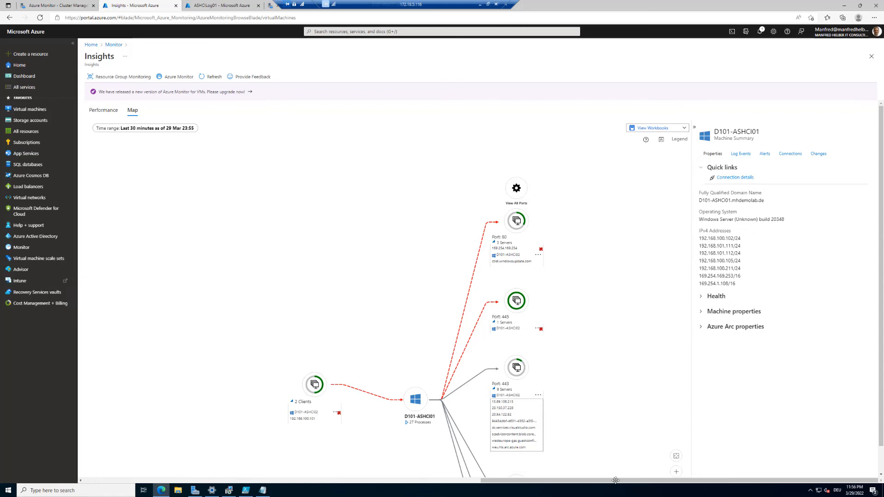
click(587, 451)
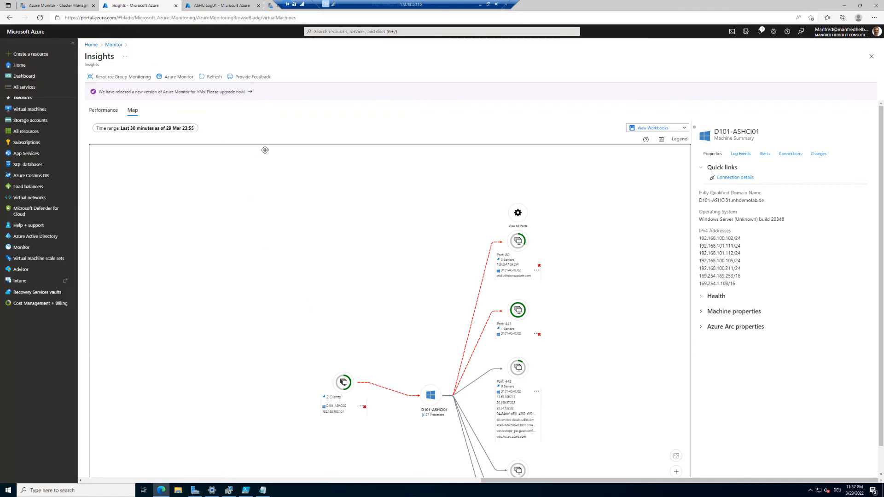
click(71, 4)
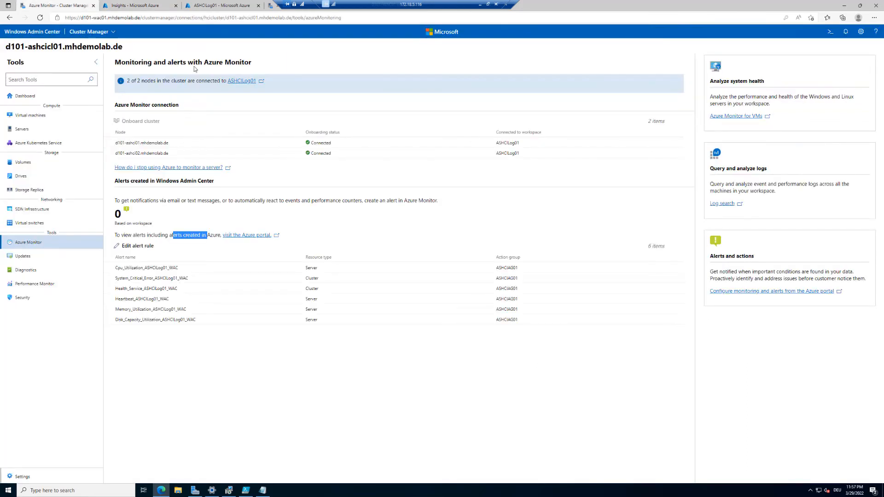
Step: View the Azure Monitor for VMs Performance tab, then go to the Monitor overview
click(746, 117)
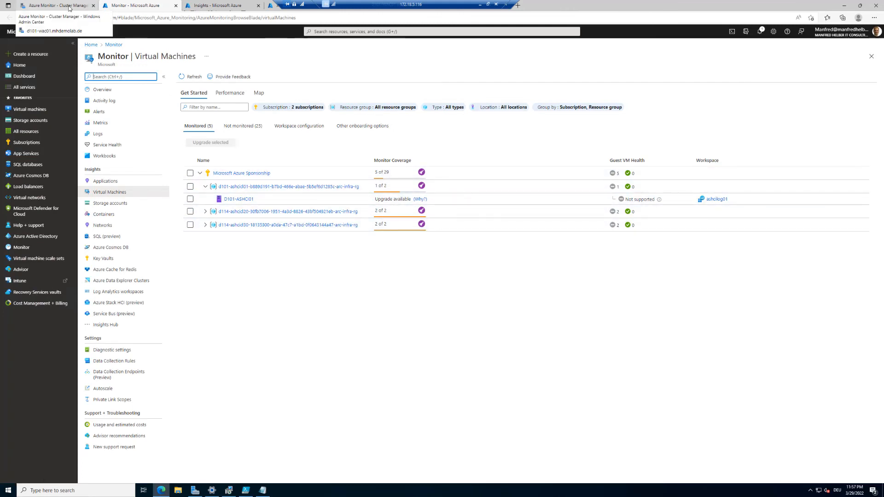
click(260, 188)
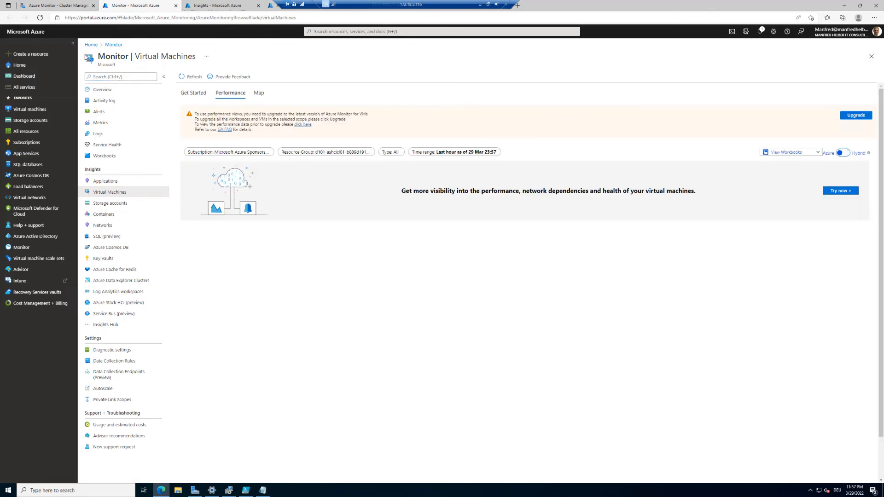
click(112, 46)
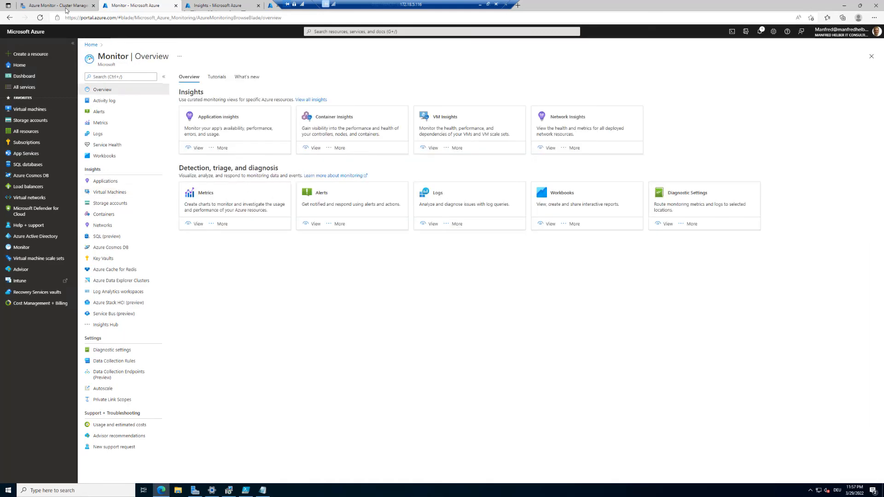
Step: From the Cluster Manager tab, open Log search for the ASHCILog01 workspace
click(67, 8)
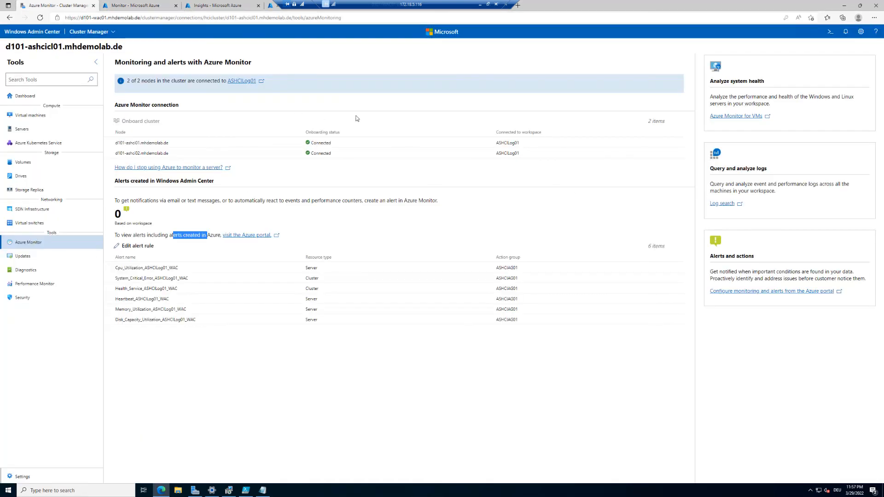
click(724, 204)
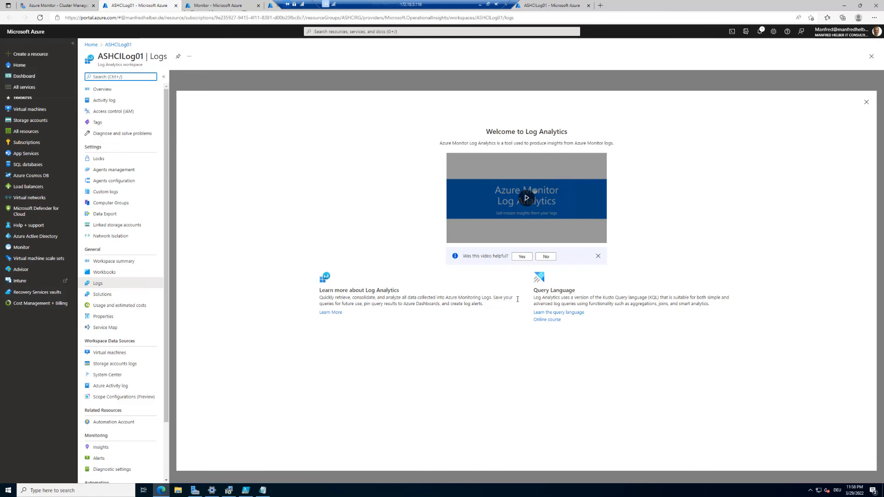
Step: Dismiss ASHCILog01's Log Analytics welcome and Queries dialogs, then return to the Azure Monitor - Cluster Manager tab
click(867, 102)
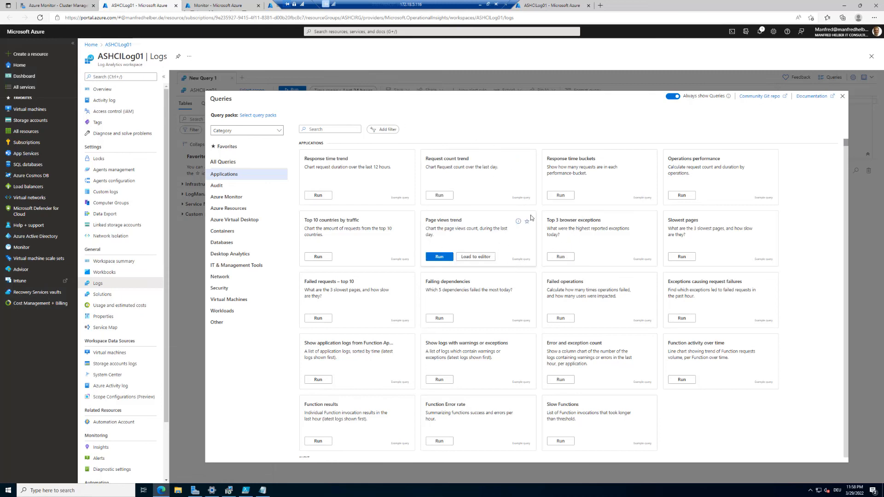
click(842, 97)
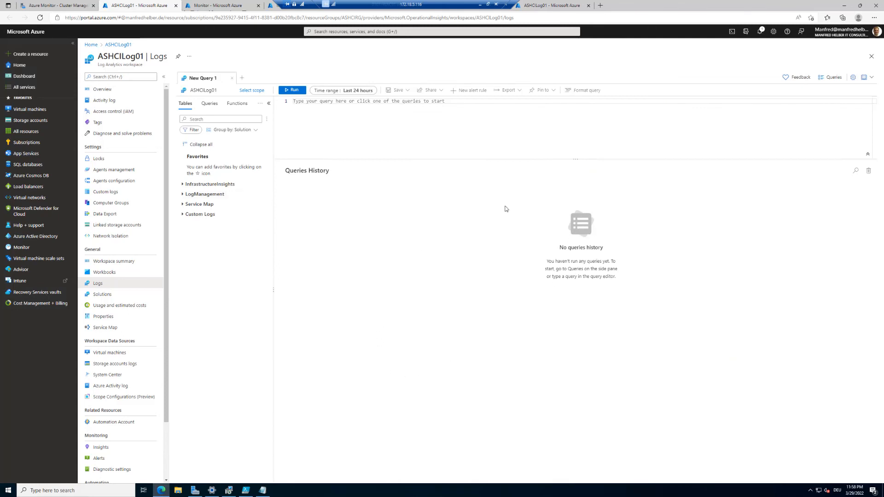
click(60, 2)
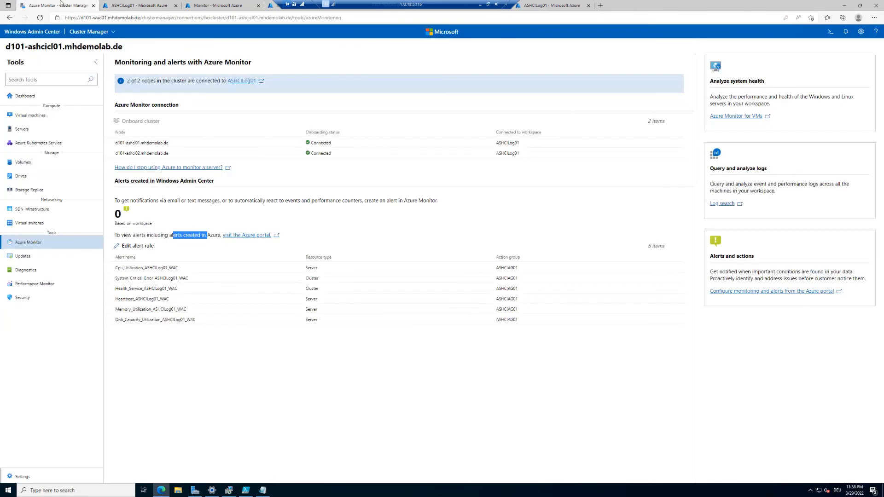
Step: Open the workspace's alerts in Azure portal, note 'No fired alerts', and list its six Sev 1 alert rules
click(765, 292)
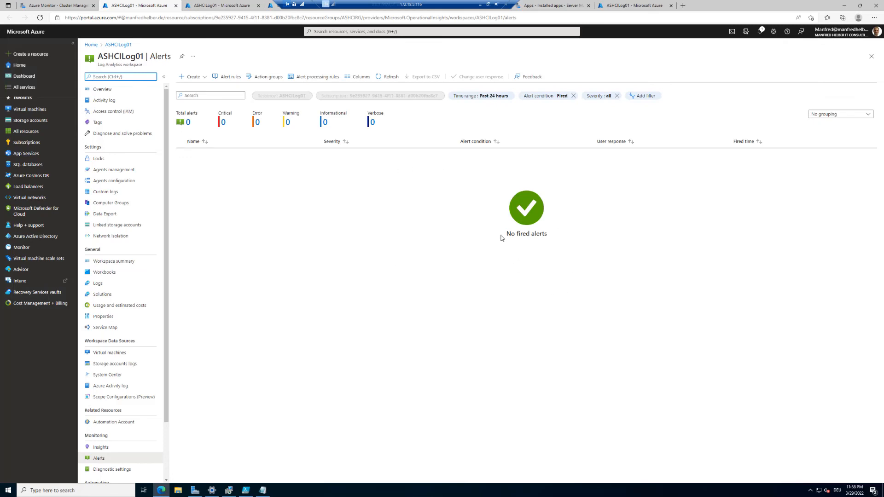
drag(502, 238, 574, 240)
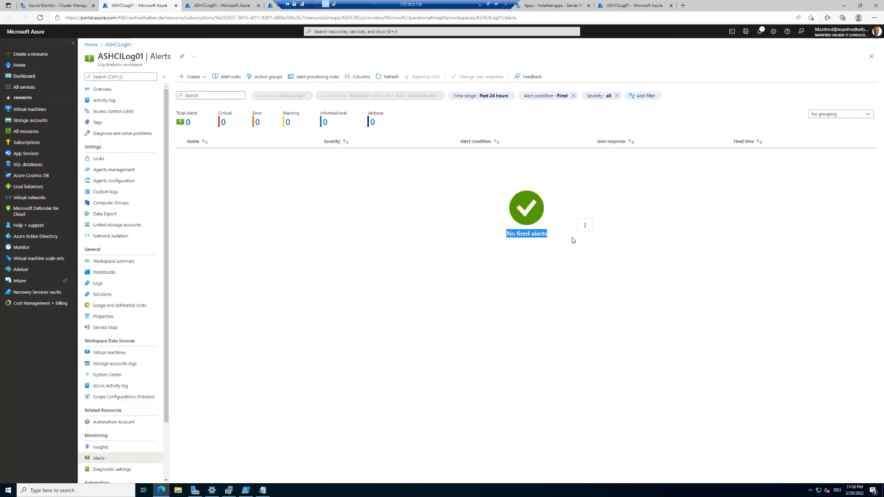
click(228, 77)
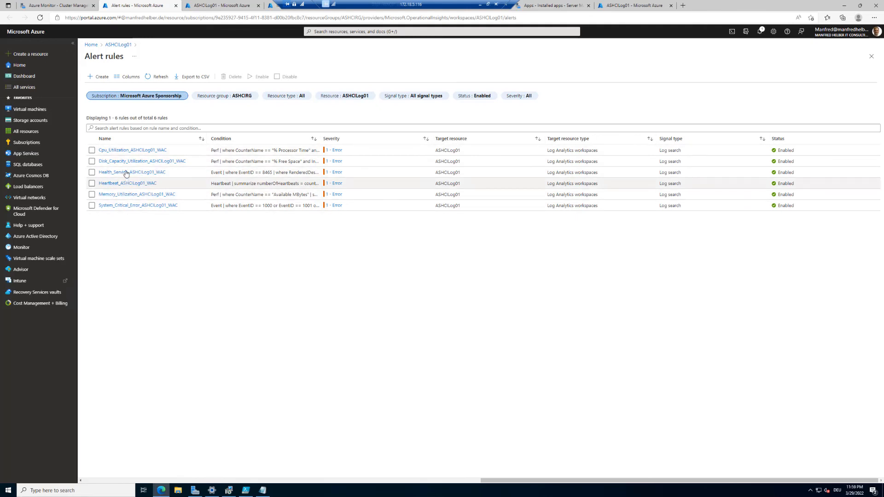
Step: Review the Memory_Utilization_ASHCILog01_WAC rule's JSON payload and properties: memory below 100 MB, every 10 minutes
click(150, 195)
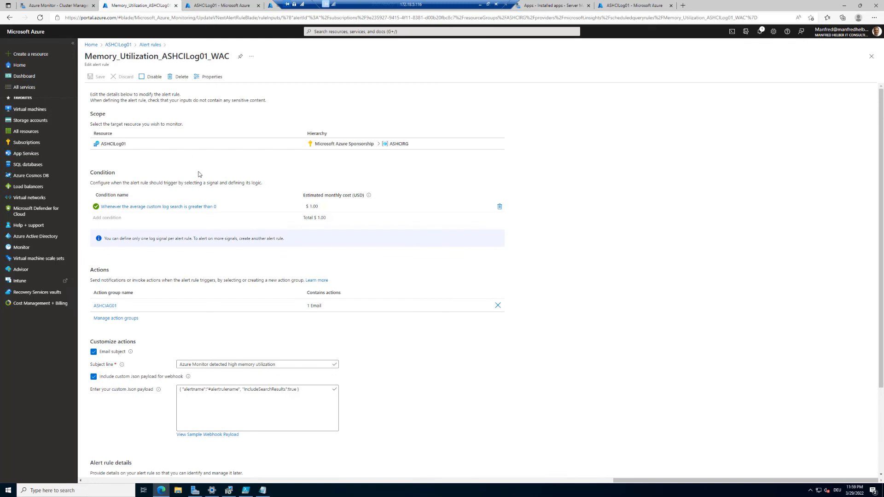
scroll(201, 175, down, 1)
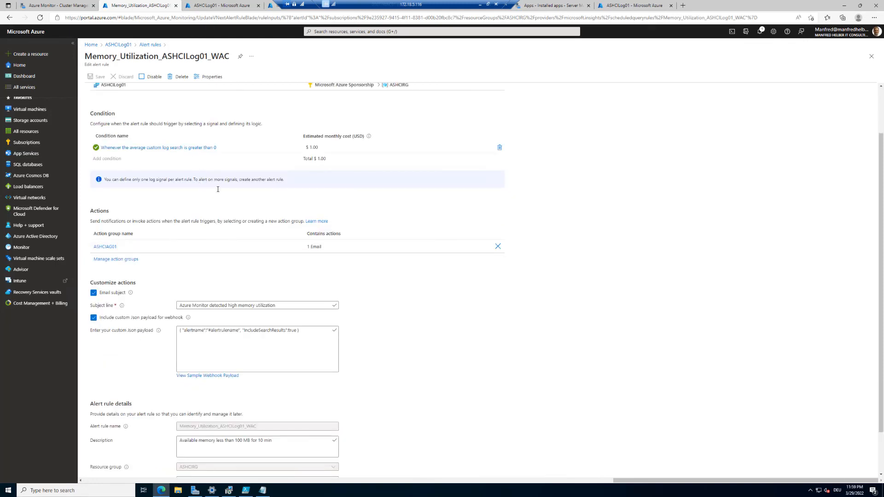
scroll(228, 201, down, 1)
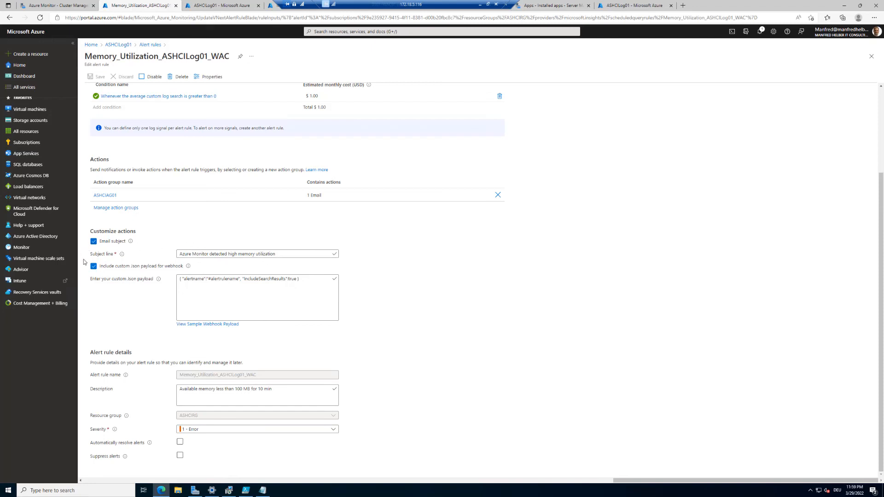
drag(193, 278, 313, 284)
scroll(314, 304, up, 3)
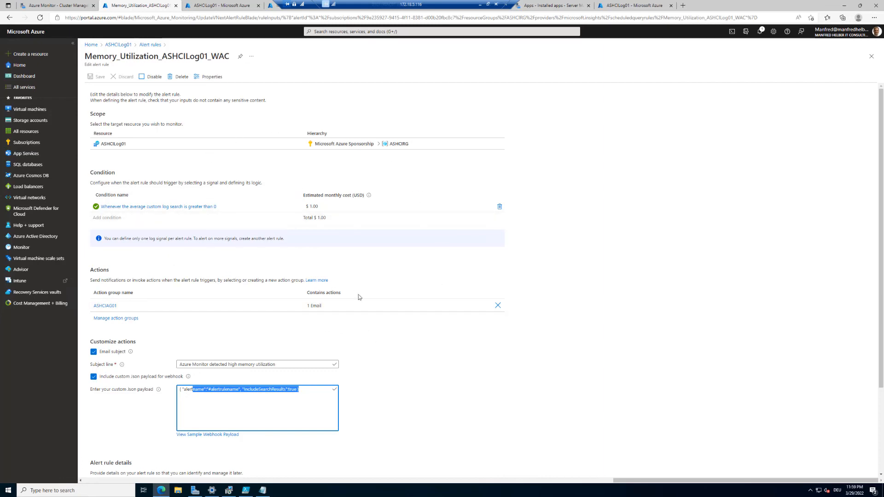
click(210, 78)
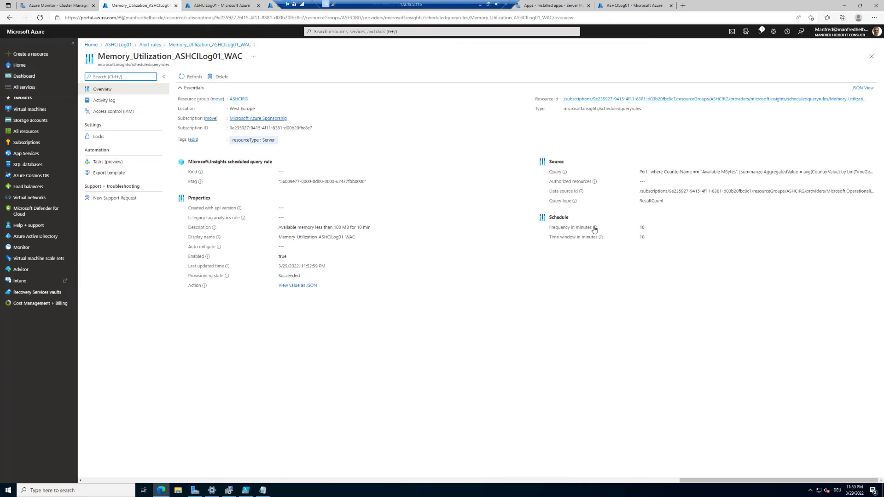
Step: Highlight the 10-minute frequency, switch back to Windows Admin Center, and bring the Heartbeat alert email onscreen
drag(570, 225, 661, 225)
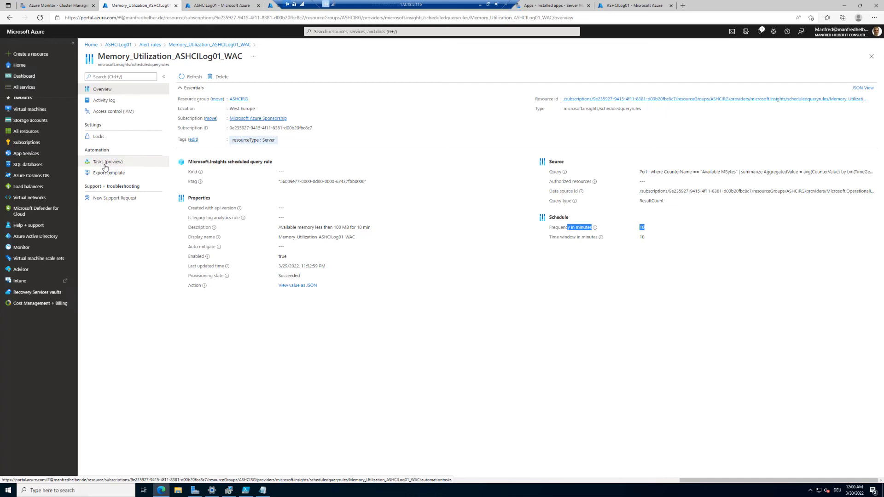
click(50, 6)
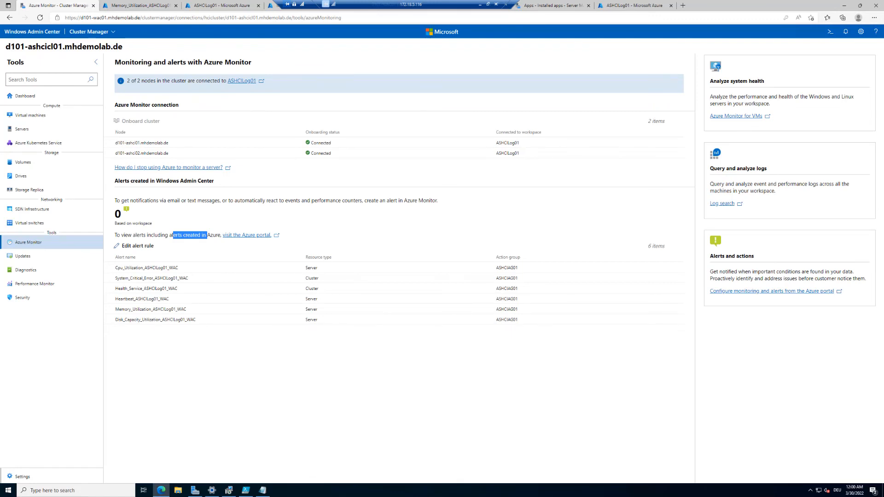
drag(0, 59, 415, 75)
Step: Maximize the Heartbeat_S2DCL04Log_WAC alert email, highlighting its description, 1 heartbeat and D114-S2DCL04N01 computer, then restore it
double_click(415, 73)
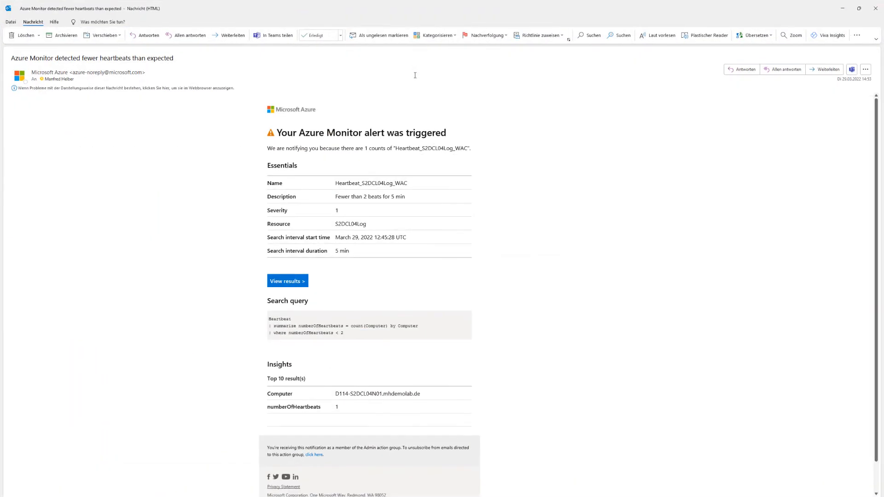
drag(277, 136, 451, 134)
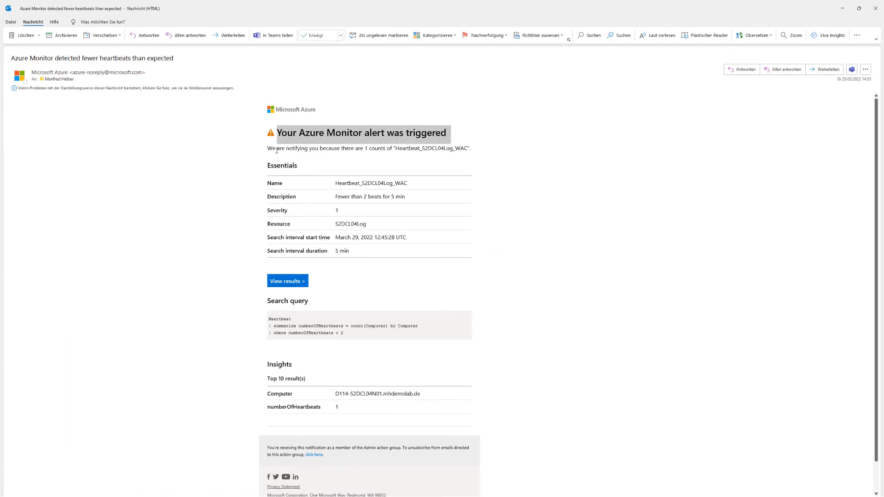
drag(267, 148, 476, 151)
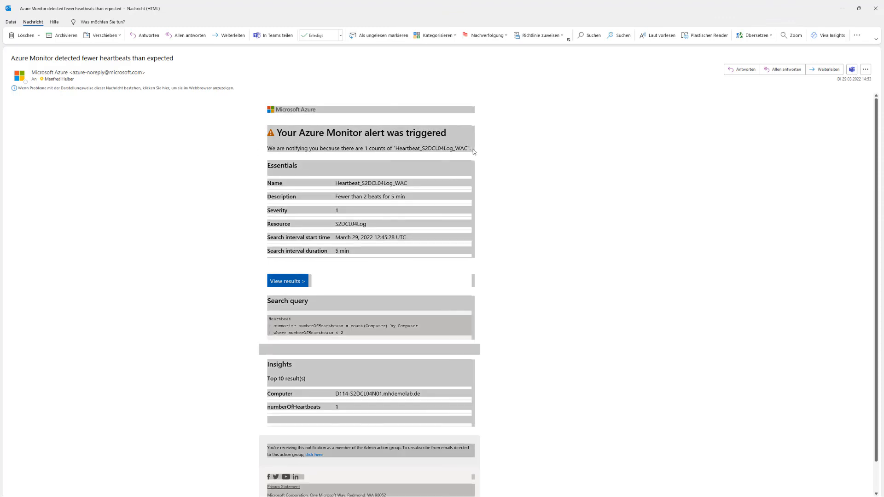
click(431, 179)
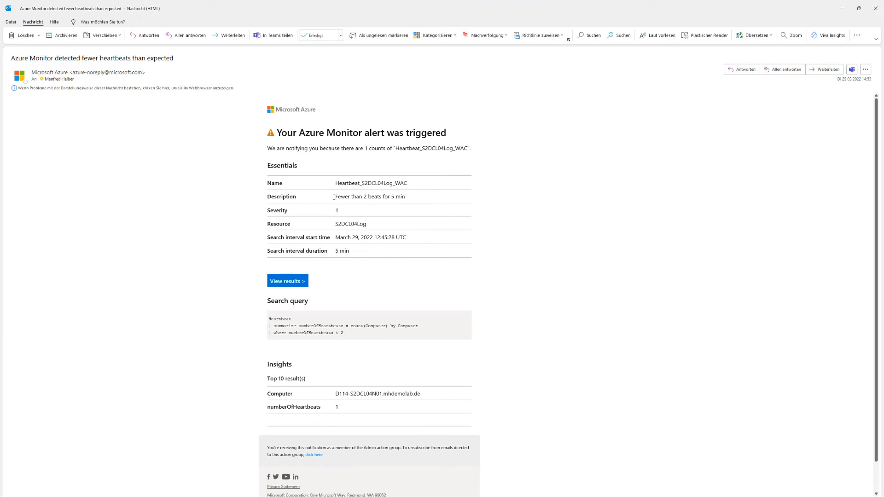
drag(334, 197, 376, 198)
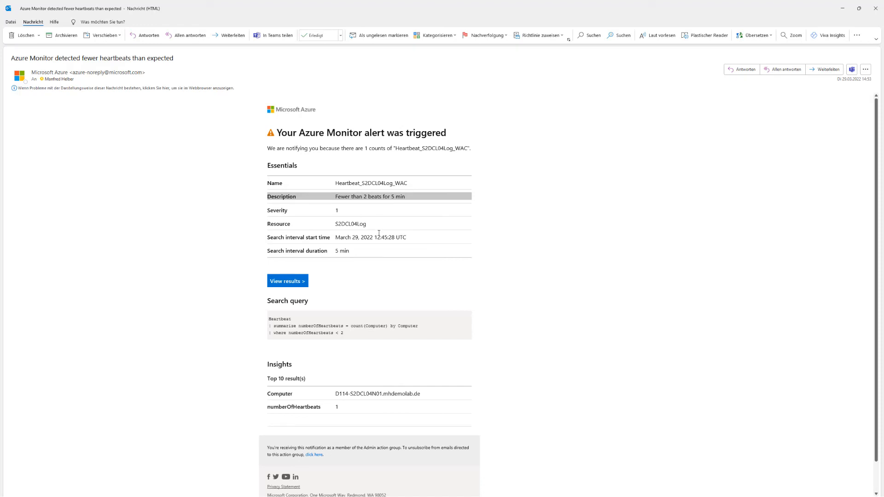
scroll(378, 243, down, 1)
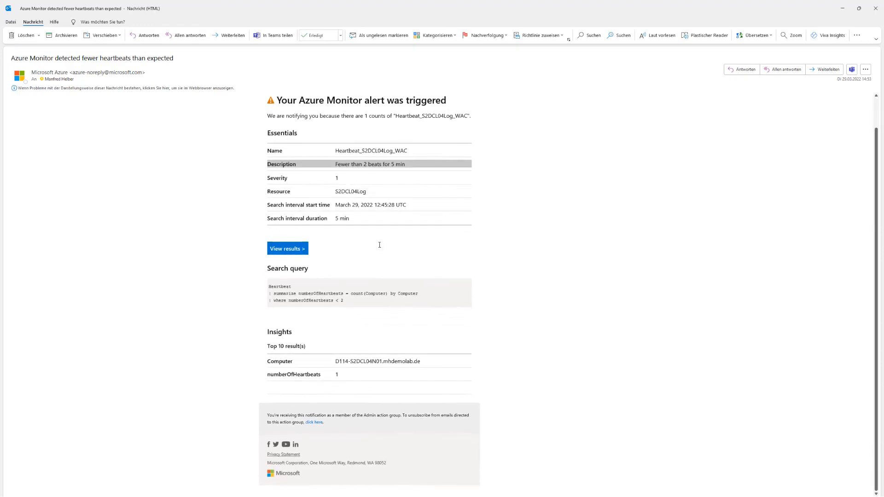
drag(269, 377, 347, 378)
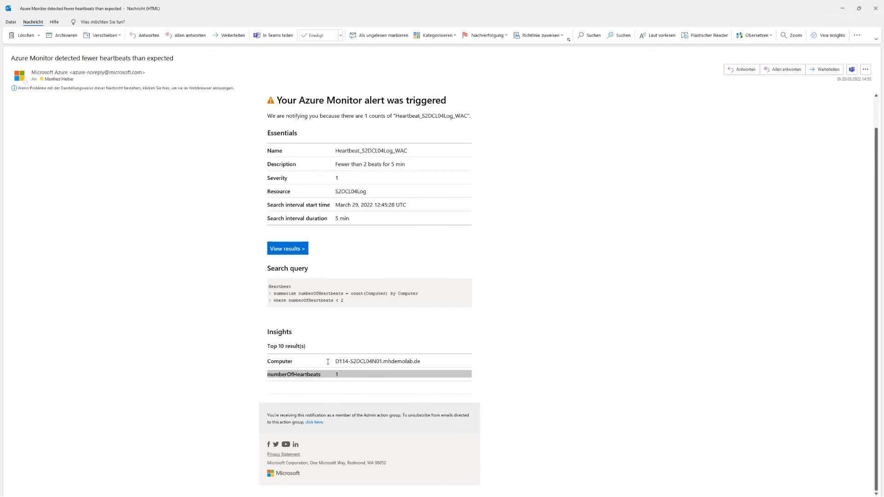
drag(332, 362, 400, 353)
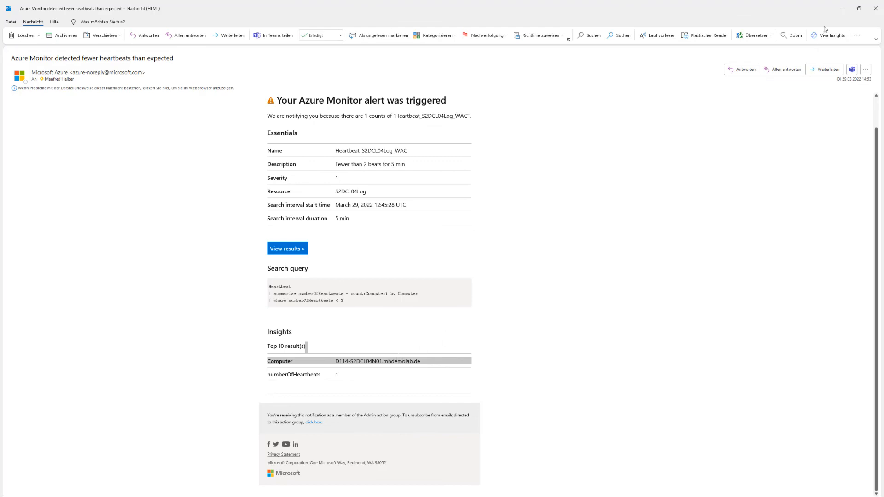
drag(797, 9, 767, 46)
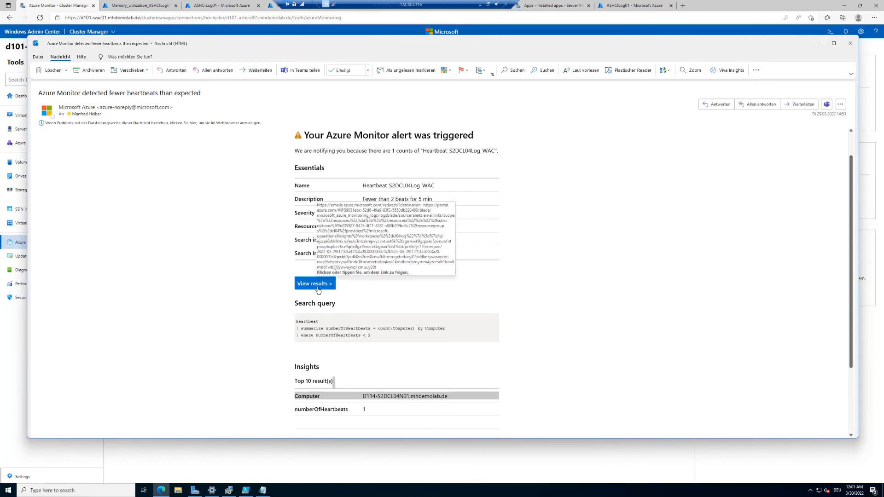
Step: Minimize the alert email, check the cluster Dashboard for alerts, then reopen the Azure Monitor page
click(818, 43)
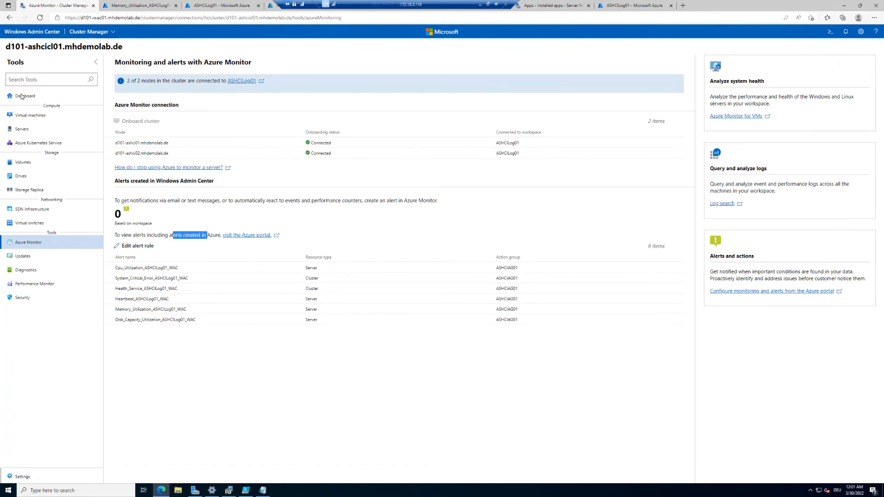
click(21, 97)
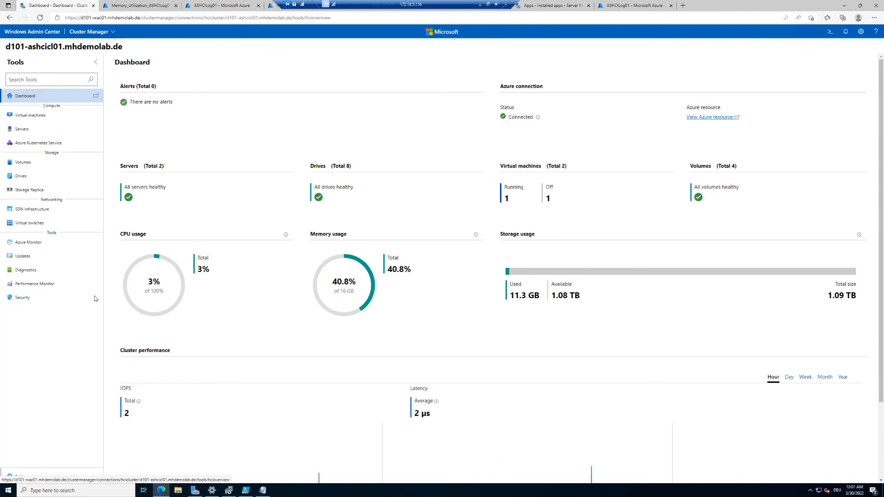
click(28, 244)
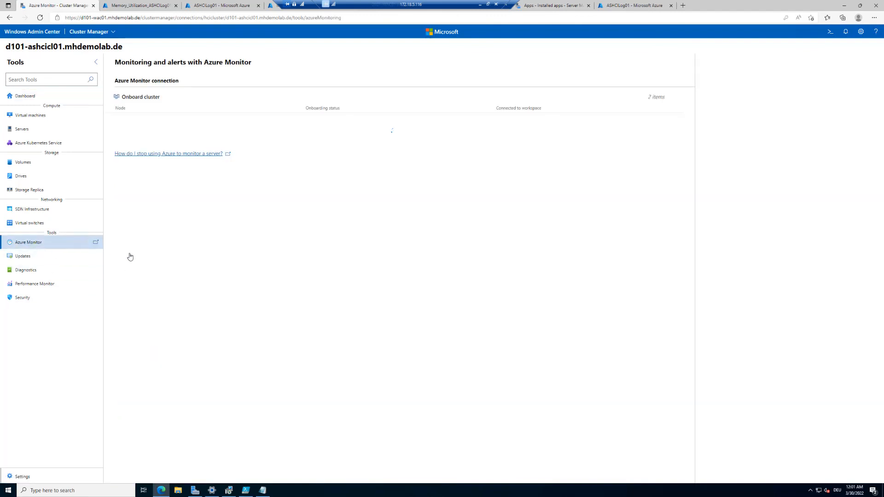